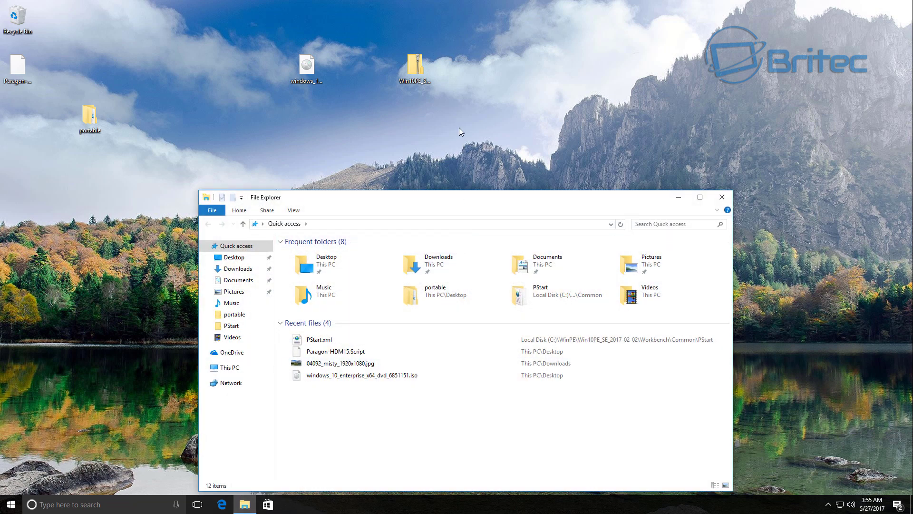
# - Launch BuilderSE.exe from the C:\WinPE\Win10PE_SE_2017-02-02 folder
pyautogui.moveTo(446, 201); pyautogui.dragTo(435, 103)
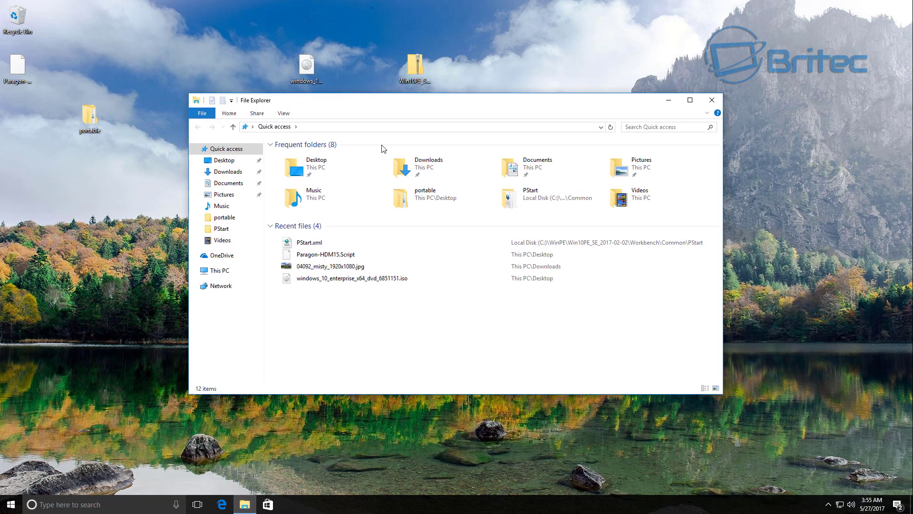
pyautogui.click(219, 271)
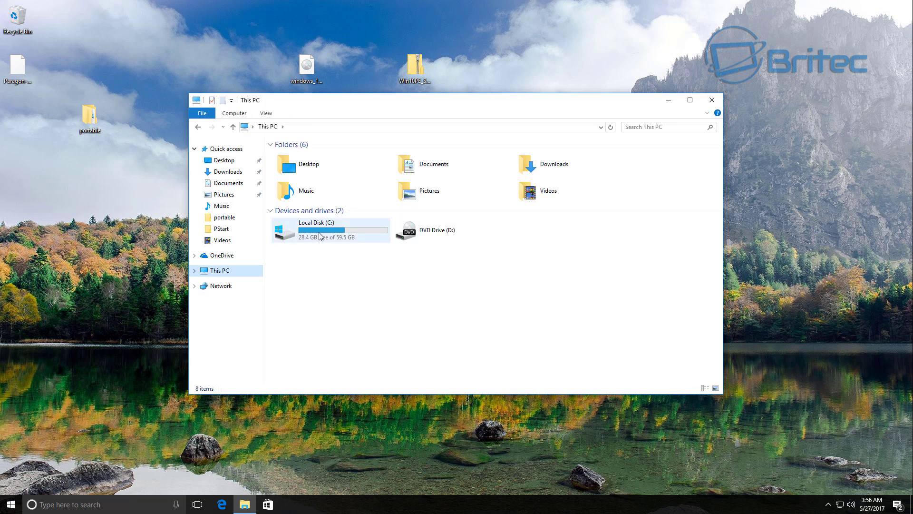
pyautogui.doubleClick(321, 237)
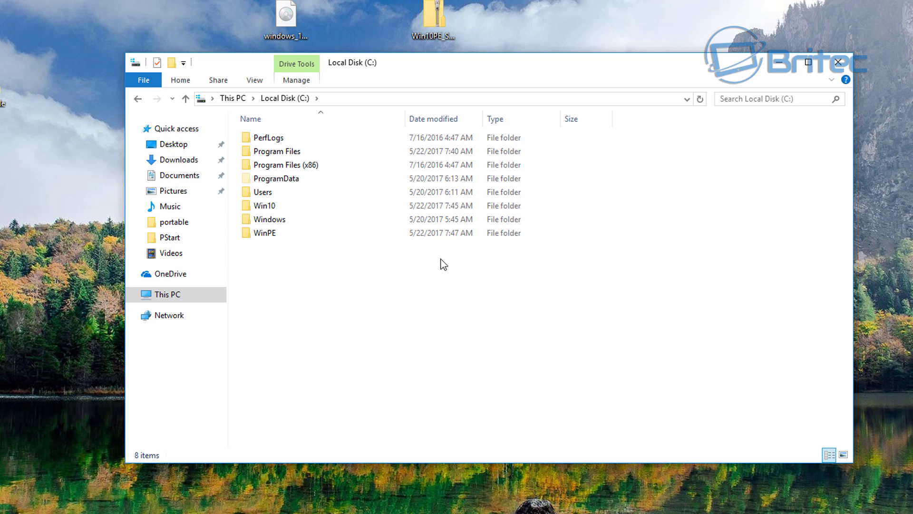
pyautogui.doubleClick(279, 233)
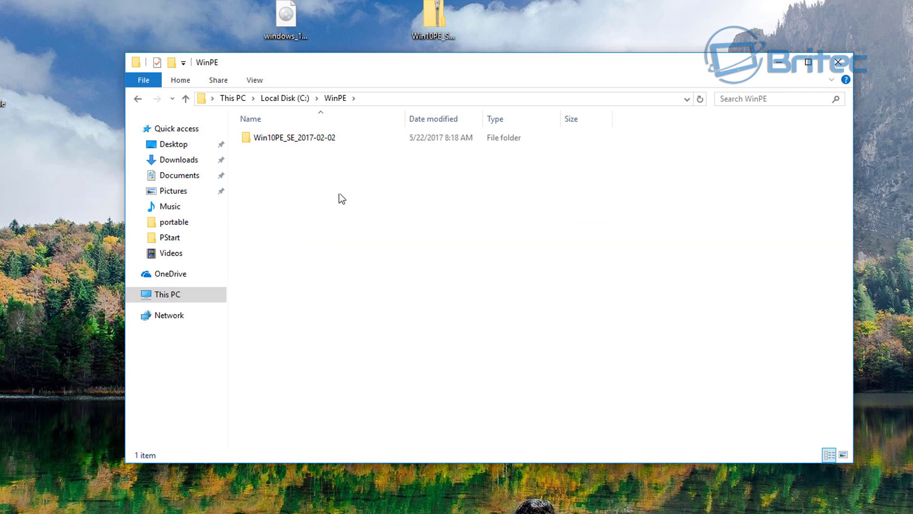
pyautogui.doubleClick(297, 138)
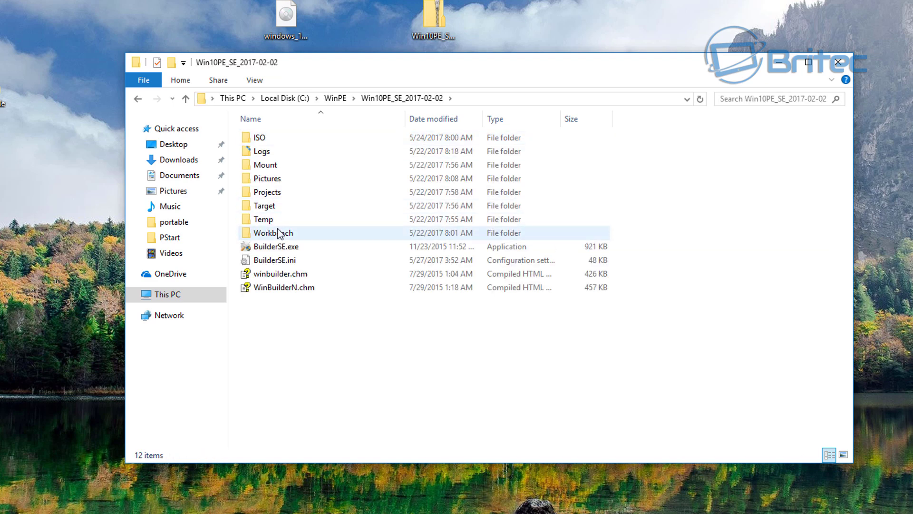
pyautogui.doubleClick(293, 247)
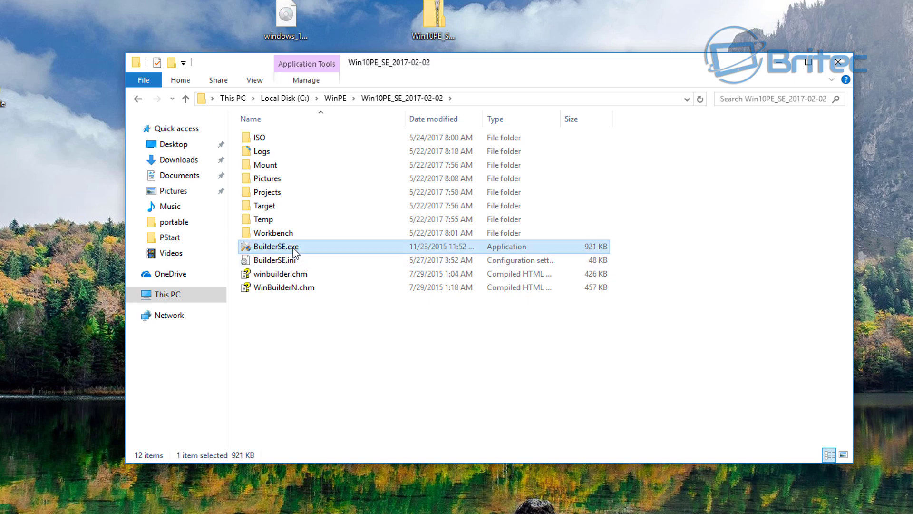
pyautogui.click(403, 360)
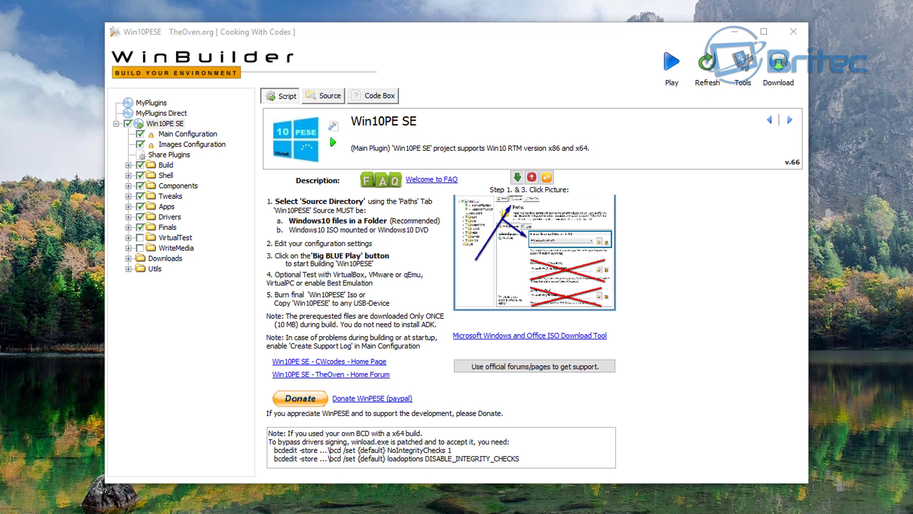
# - Display the PStart and Papps plugin from Apps > Portable in the Win10PE SE project, closing the portable folder window
pyautogui.click(168, 208)
pyautogui.click(128, 207)
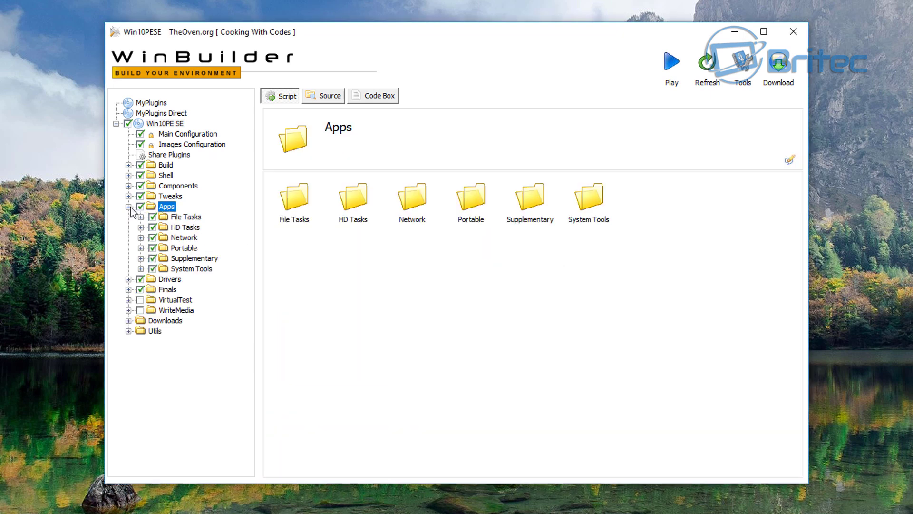
pyautogui.click(180, 249)
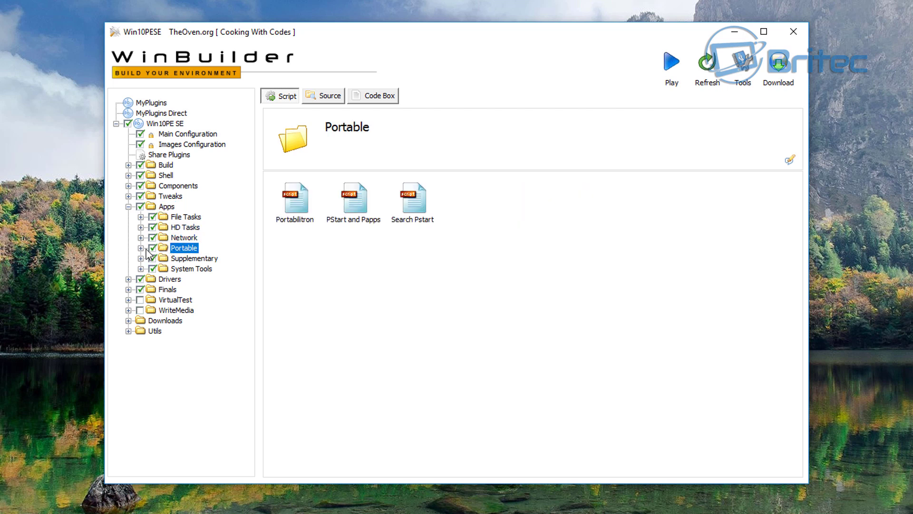
pyautogui.click(140, 247)
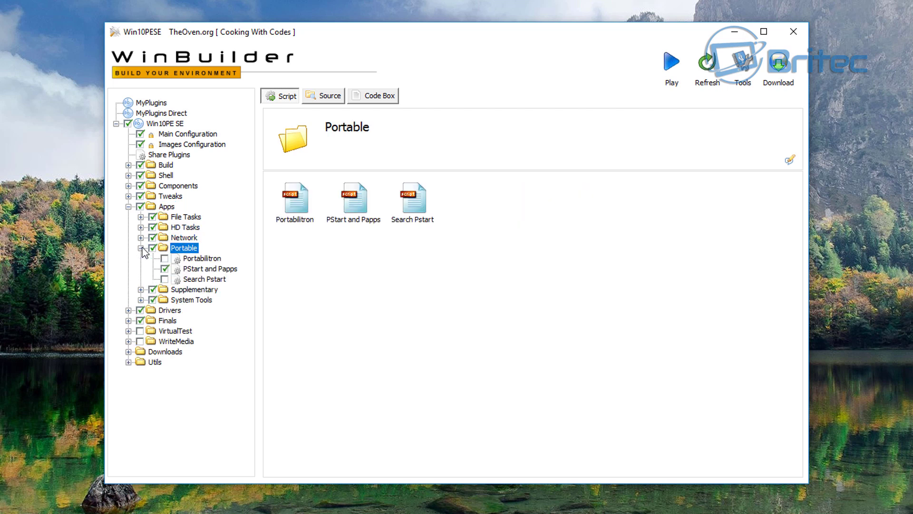
pyautogui.click(215, 270)
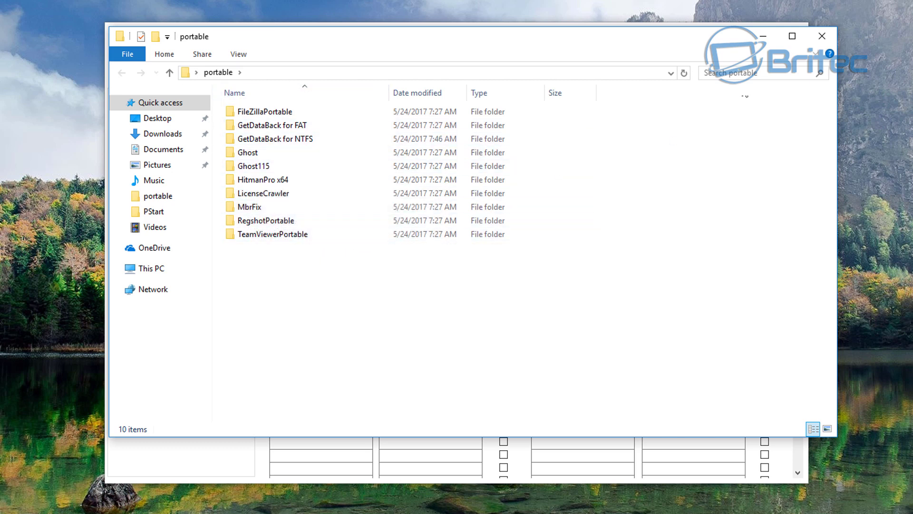
pyautogui.click(821, 37)
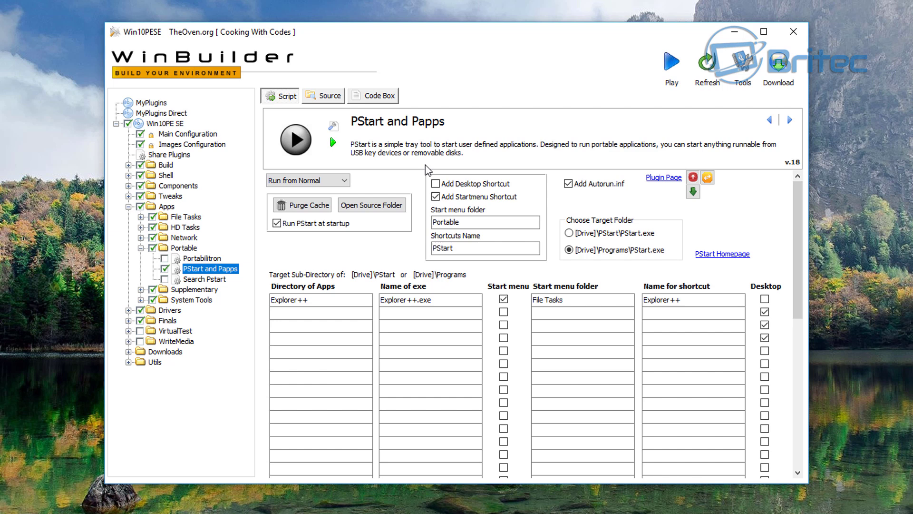
pyautogui.click(350, 313)
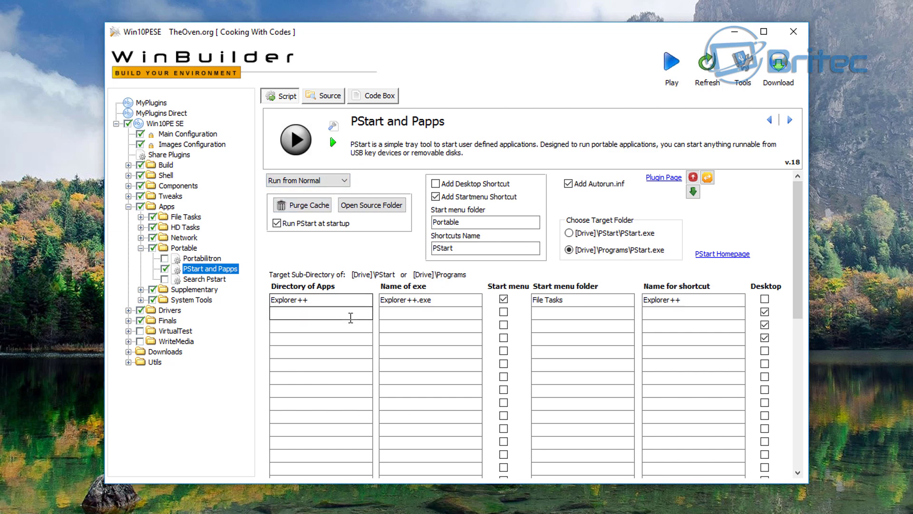
# - Open the plugin's source folder and copy the GetDataBack for NTFS, LicenseCrawler and RegshotPortable folders from the desktop's portable folder
pyautogui.click(381, 211)
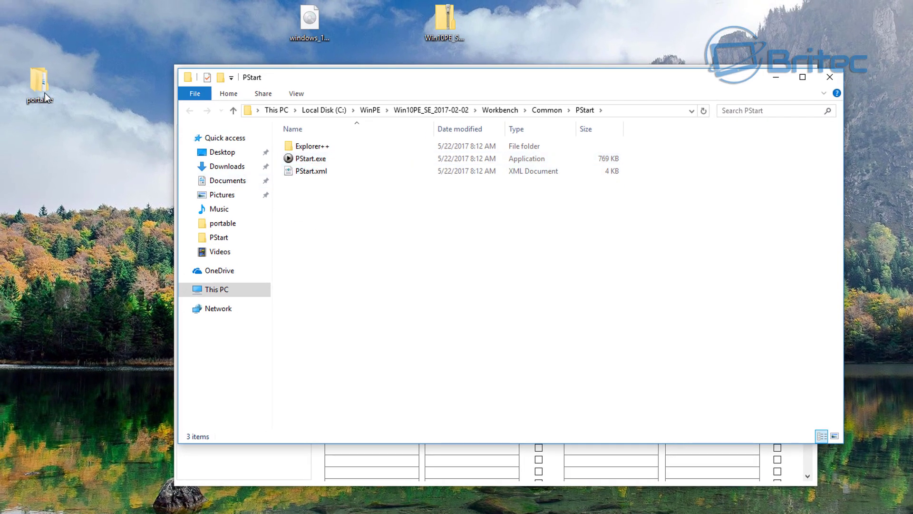
pyautogui.doubleClick(41, 87)
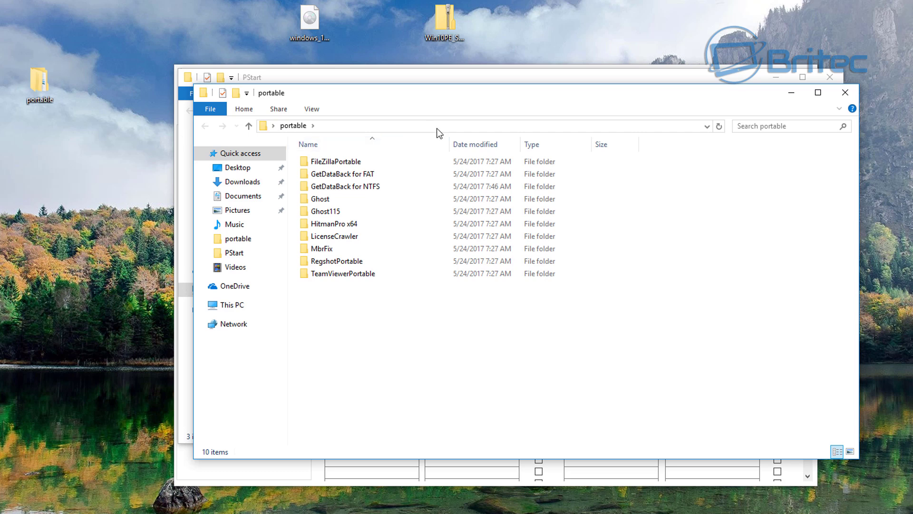
pyautogui.click(352, 266)
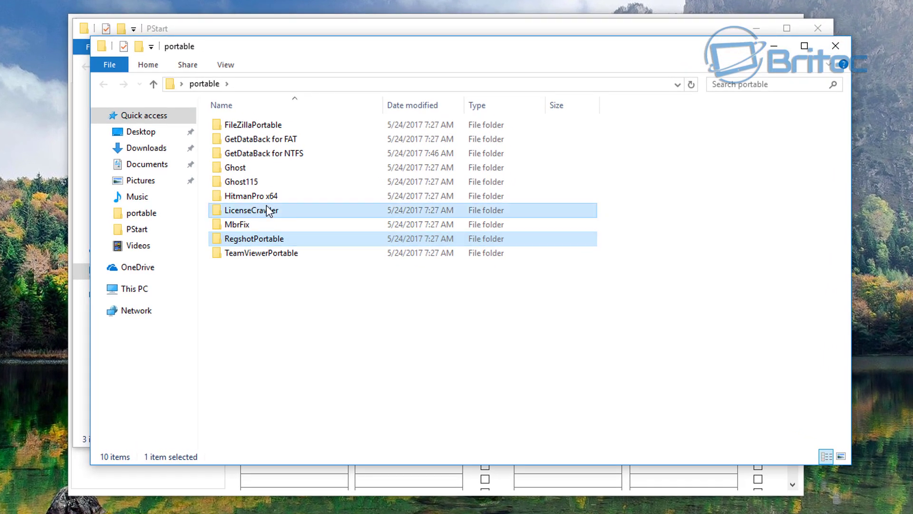
pyautogui.keyDown('ctrl'); pyautogui.click(269, 211); pyautogui.keyUp('ctrl')
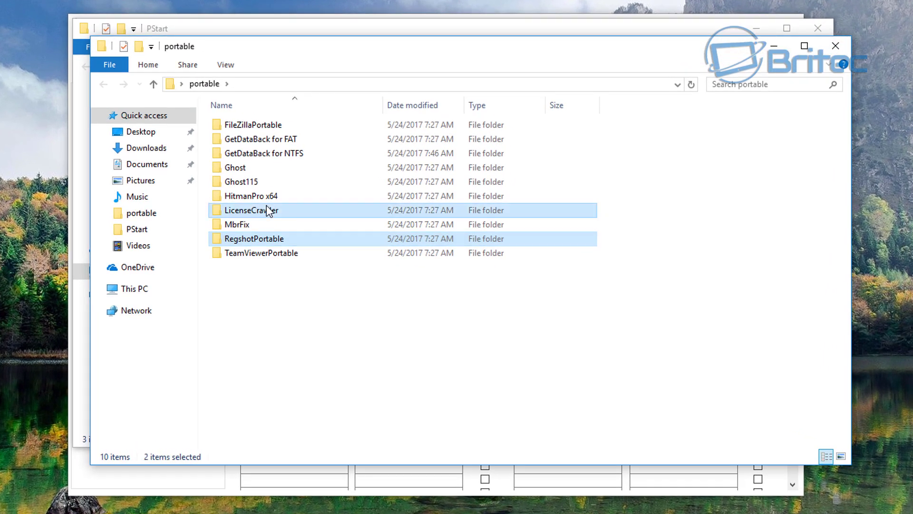
pyautogui.keyDown('ctrl'); pyautogui.click(290, 158); pyautogui.keyUp('ctrl')
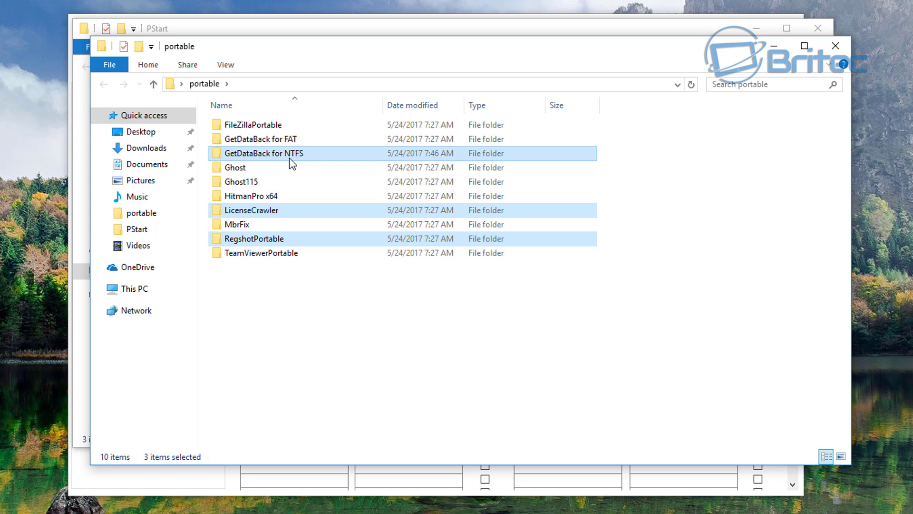
pyautogui.rightClick(290, 158)
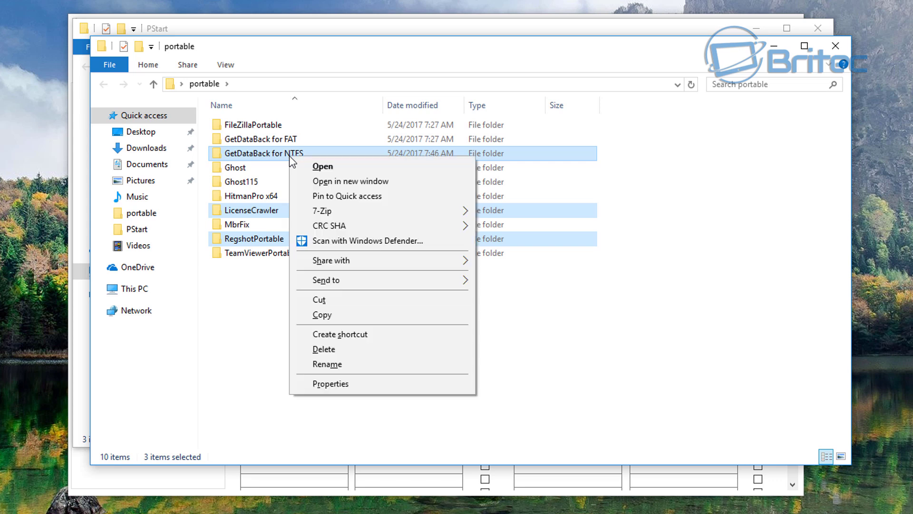
pyautogui.click(322, 315)
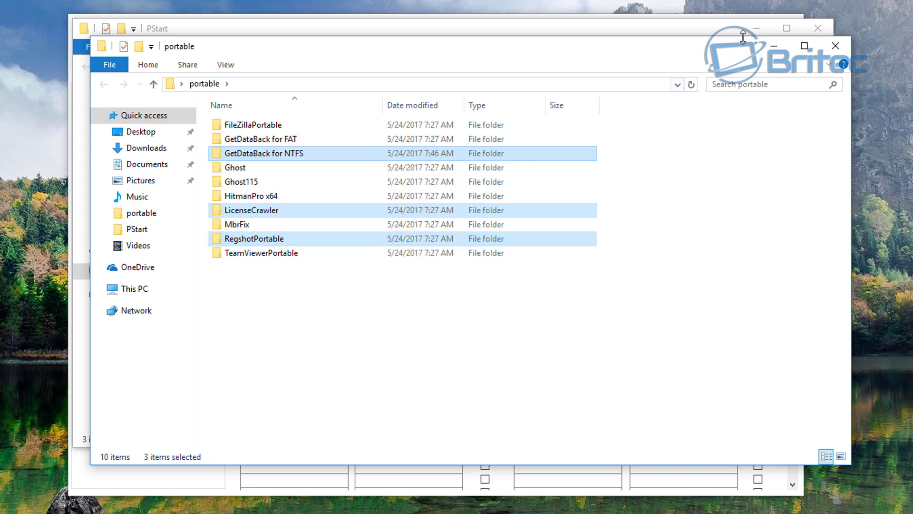
# - Paste the three copied application folders into the PStart source folder
pyautogui.hotkey('alt', 'Tab')
pyautogui.rightClick(214, 196)
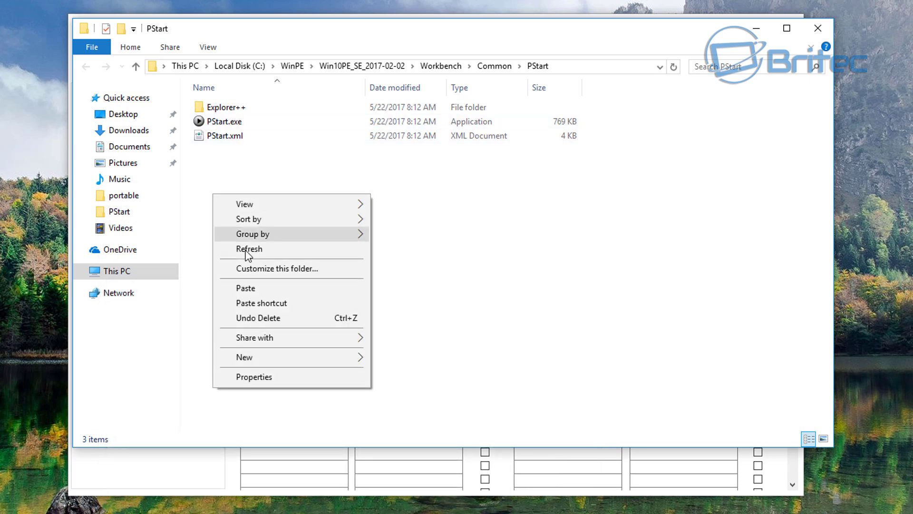
pyautogui.click(252, 289)
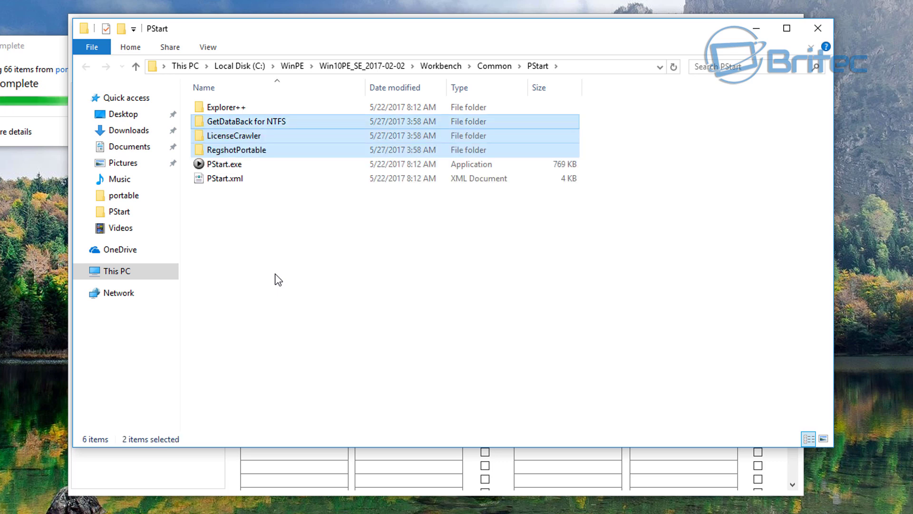
pyautogui.click(273, 211)
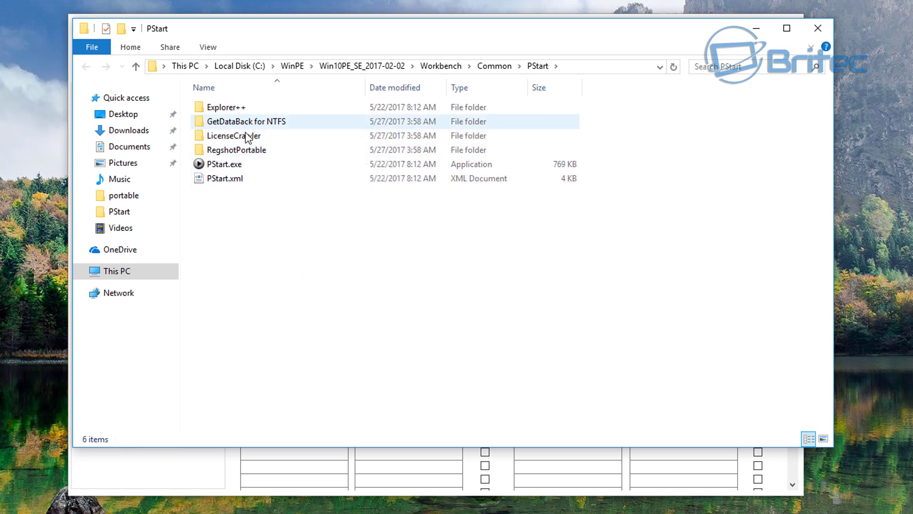
# - Check the executable's name in the RegshotPortable folder and the folder option for hiding known file extensions, closing the window when finished
pyautogui.doubleClick(247, 150)
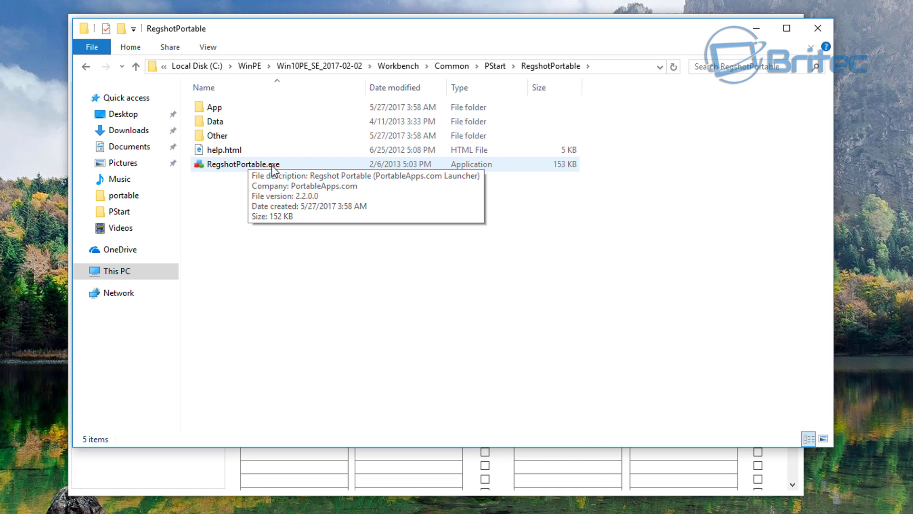
pyautogui.click(208, 48)
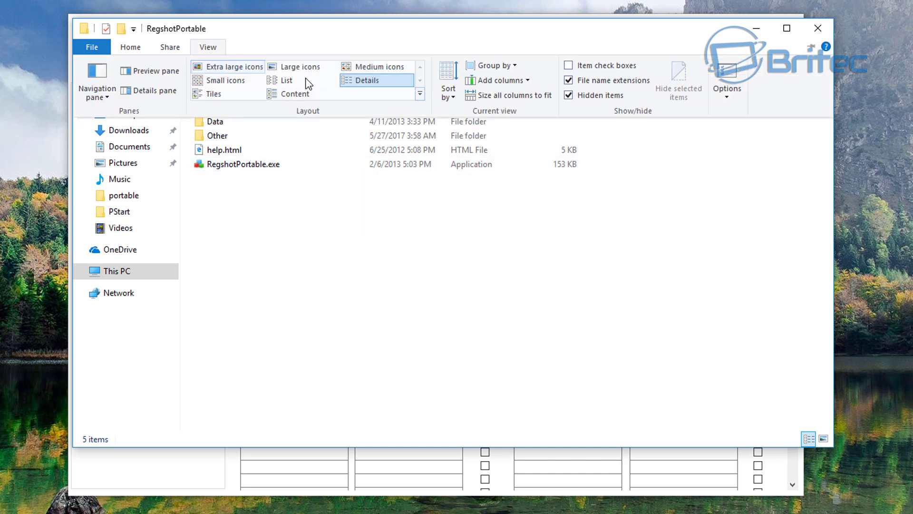
pyautogui.click(725, 79)
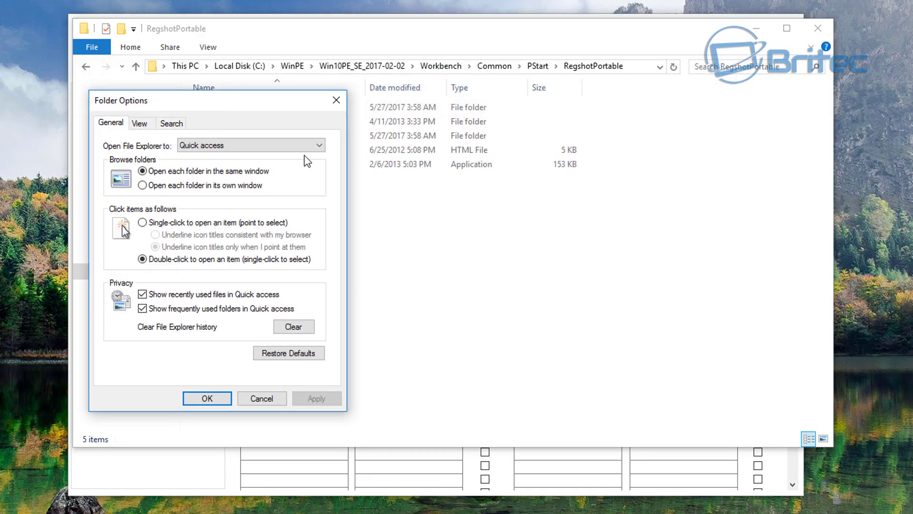
pyautogui.click(145, 127)
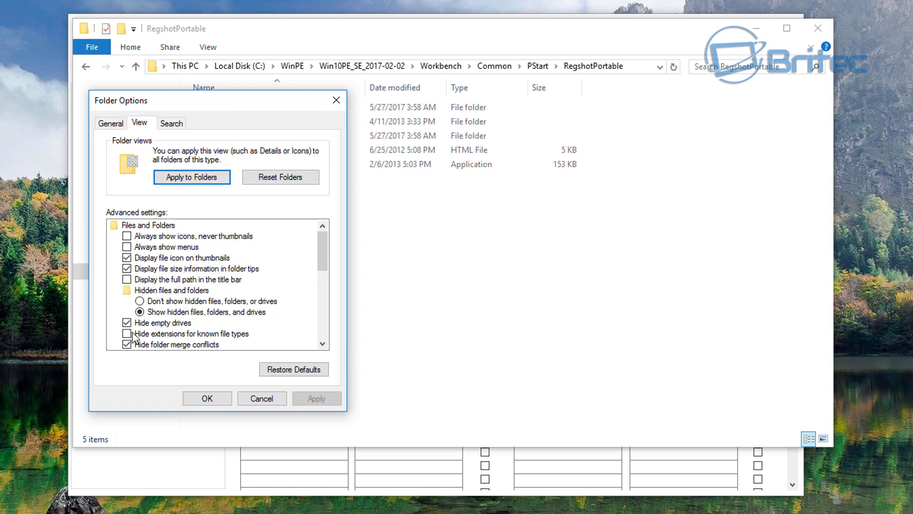
pyautogui.click(220, 398)
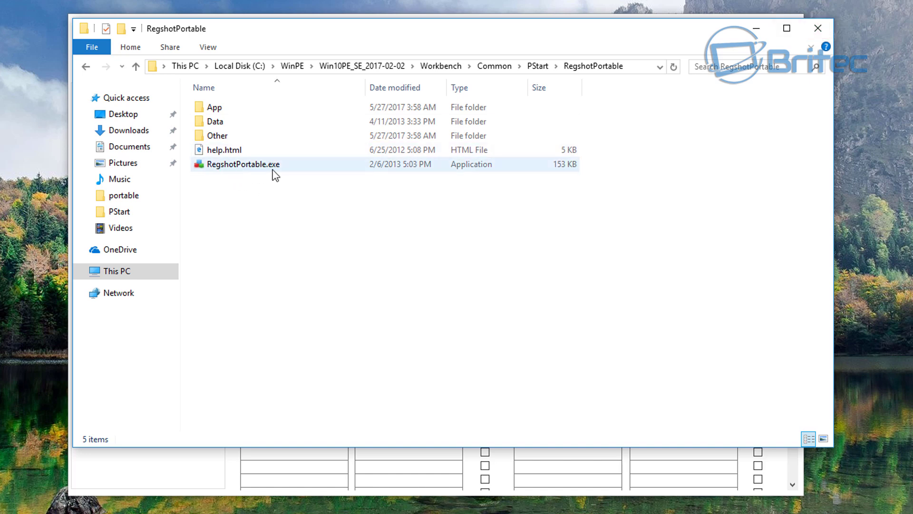
pyautogui.click(818, 28)
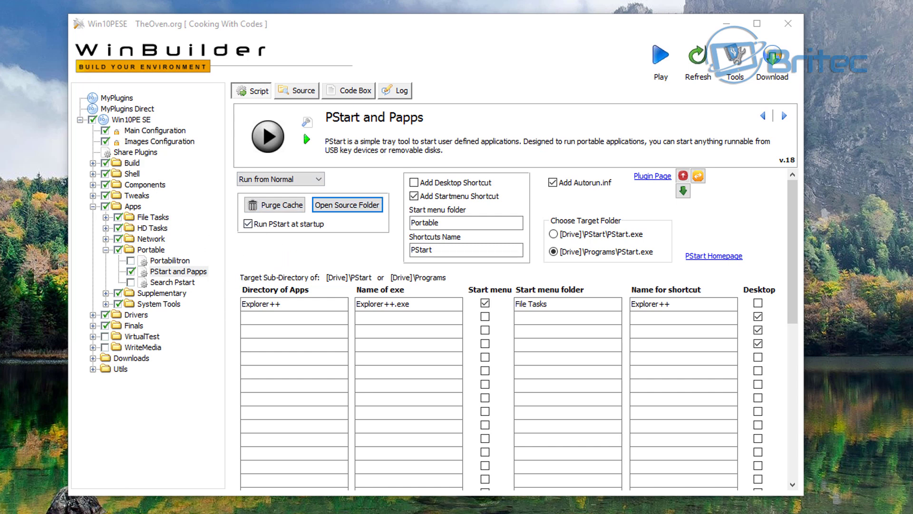
# - Reopen the plugin's source folder and copy the name of the RegshotPortable folder without changing it
pyautogui.click(358, 206)
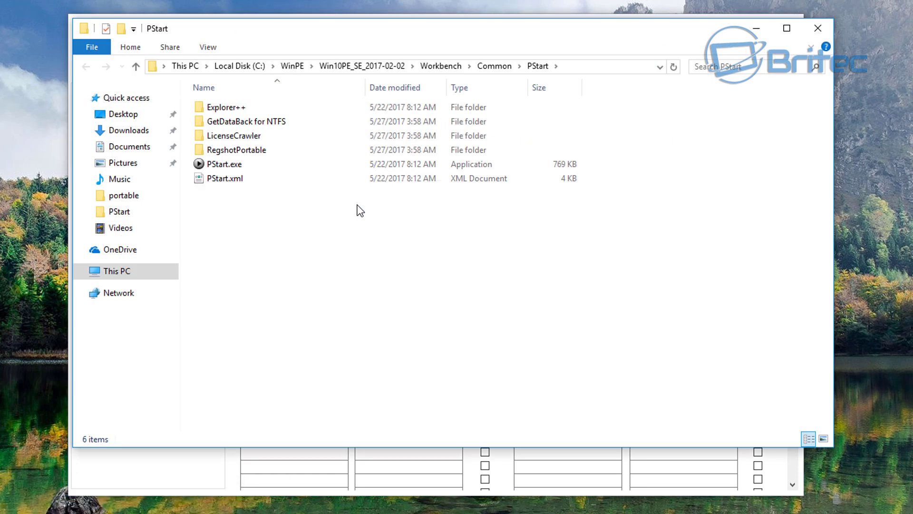
pyautogui.rightClick(257, 152)
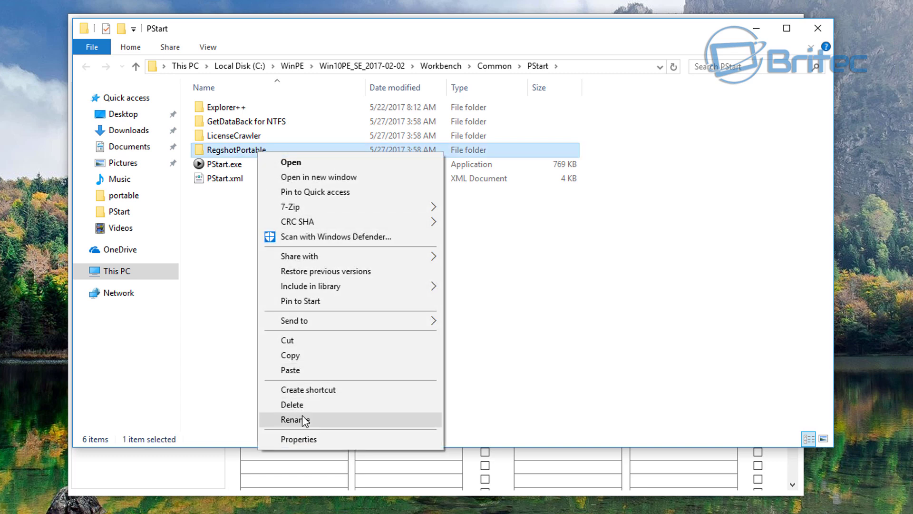
pyautogui.click(302, 415)
pyautogui.rightClick(258, 150)
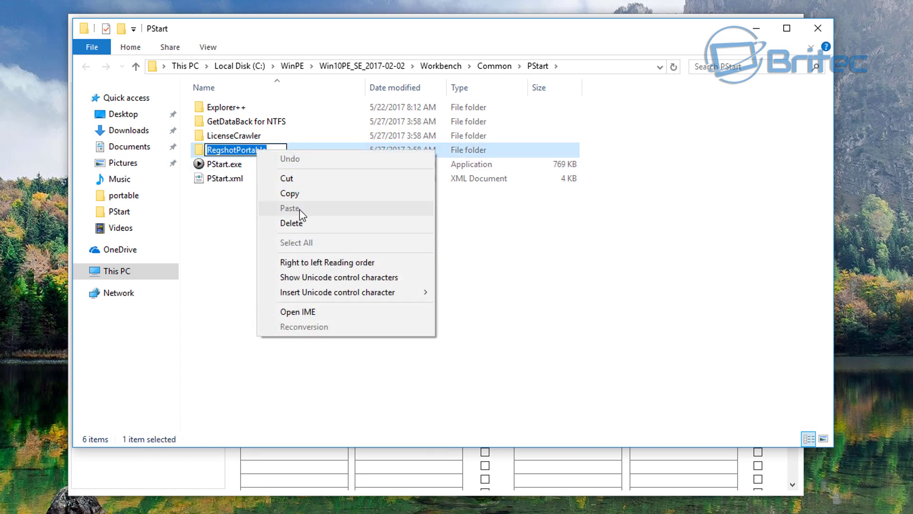
pyautogui.click(301, 195)
pyautogui.click(257, 189)
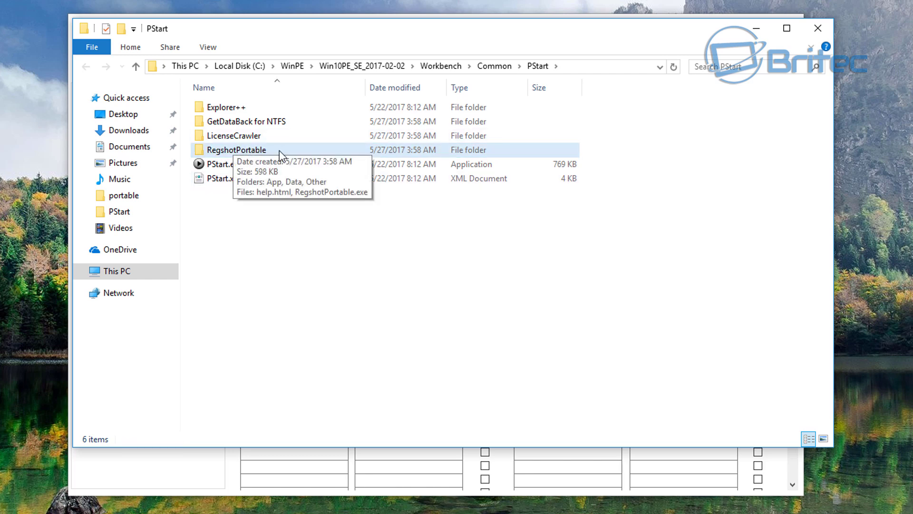
# - Enter RegshotPortable as the app directory and RegshotPortable.exe as the executable name in the row below Explorer++
pyautogui.click(756, 30)
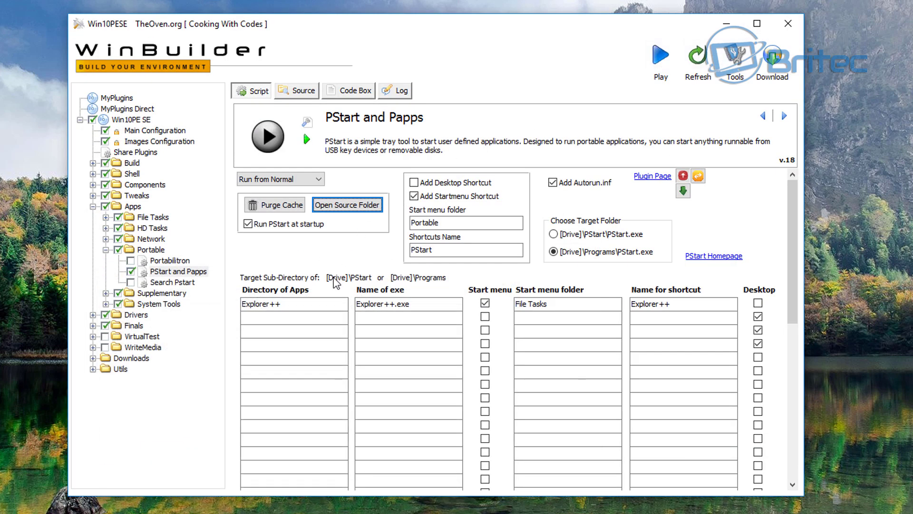
pyautogui.click(268, 317)
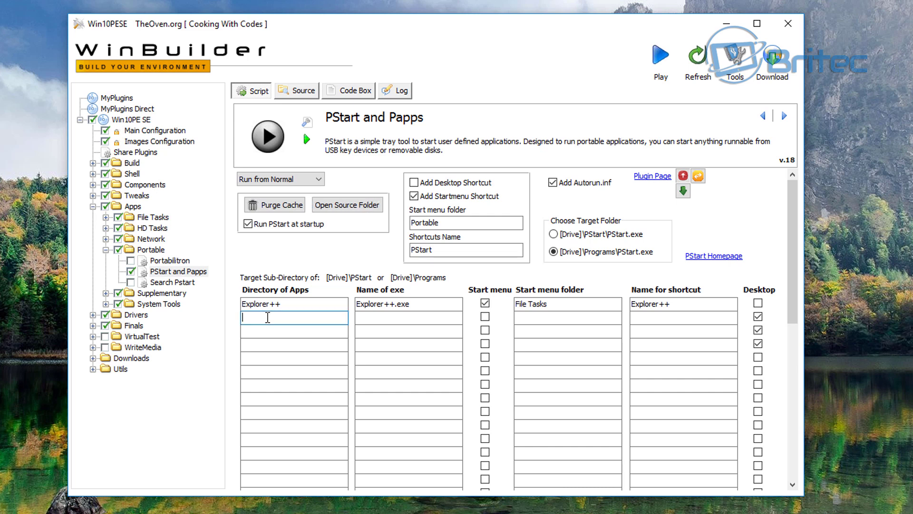
pyautogui.rightClick(267, 317)
pyautogui.click(315, 379)
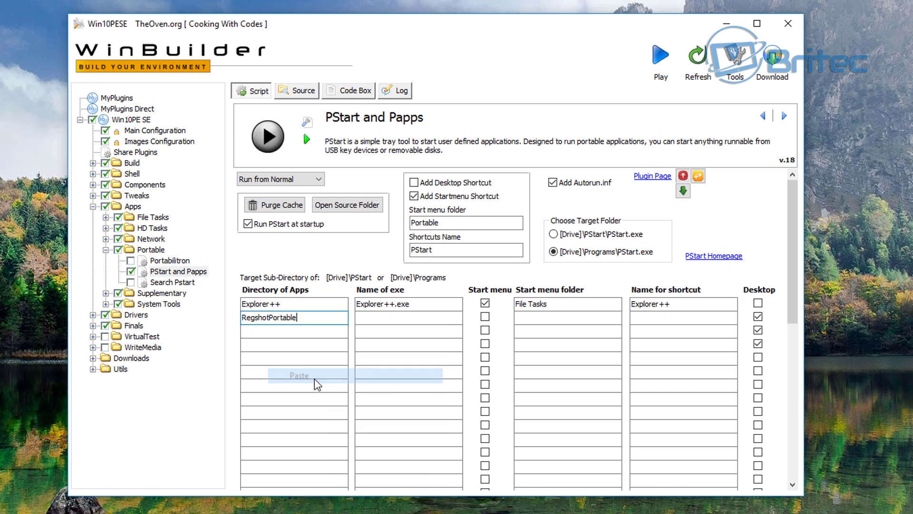
pyautogui.click(381, 317)
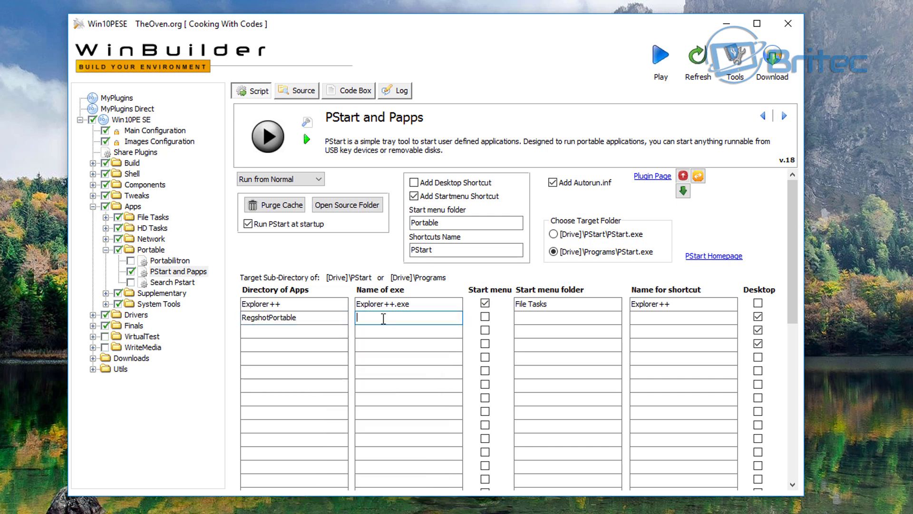
pyautogui.rightClick(381, 317)
pyautogui.click(412, 377)
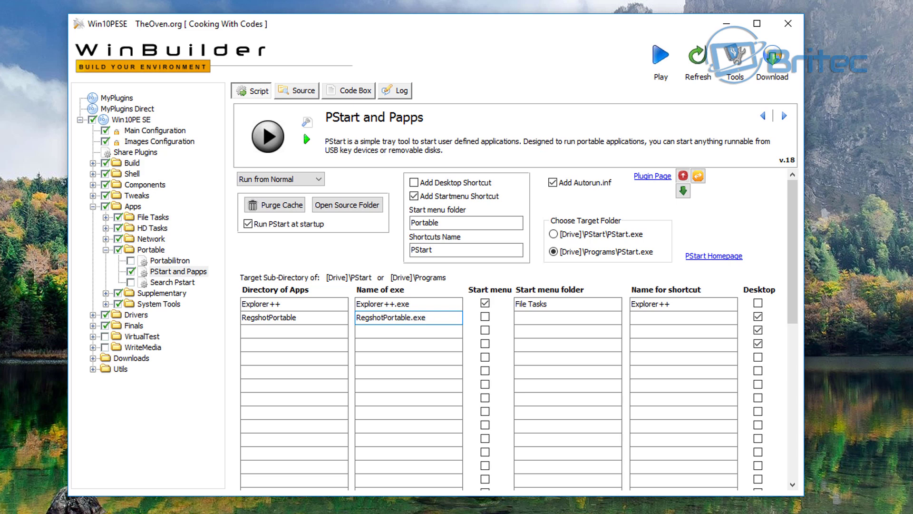
# - Enable the Start menu entry for RegshotPortable and set its Start menu folder to File Tasks
pyautogui.click(485, 317)
pyautogui.click(542, 317)
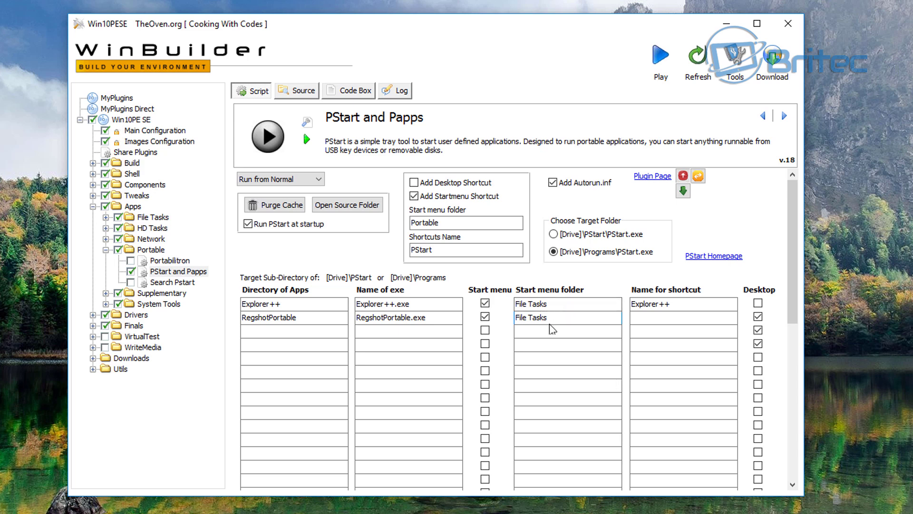
pyautogui.click(568, 315)
# - Name the shortcut RegshotPortable and turn off the desktop option for the two empty rows below it
pyautogui.click(637, 318)
pyautogui.rightClick(638, 315)
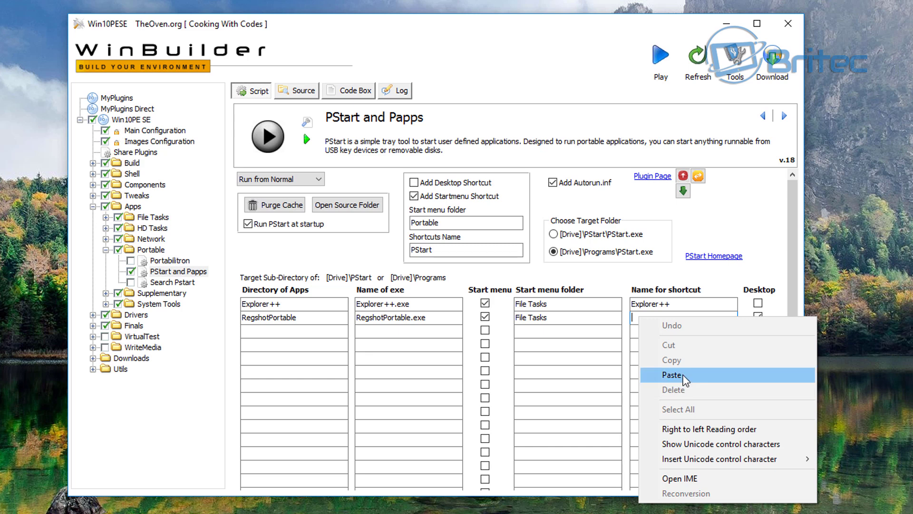
pyautogui.click(666, 376)
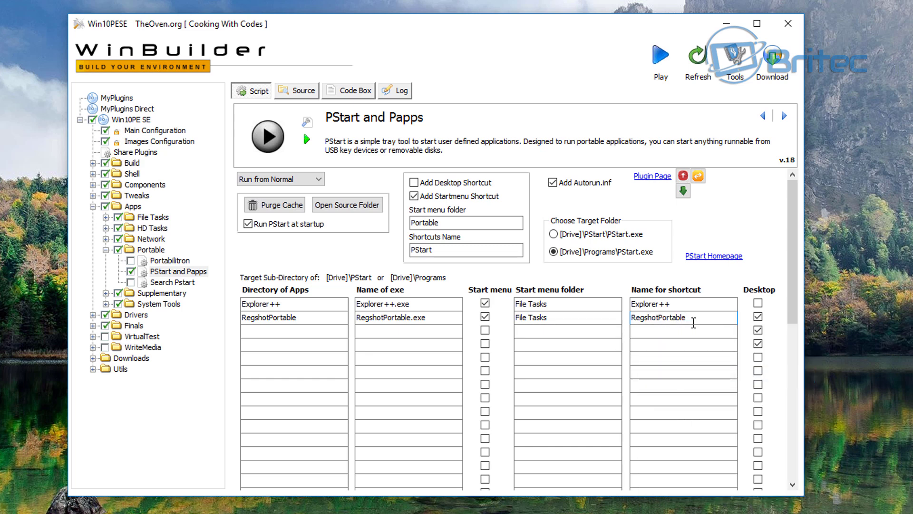
pyautogui.click(758, 342)
pyautogui.click(758, 329)
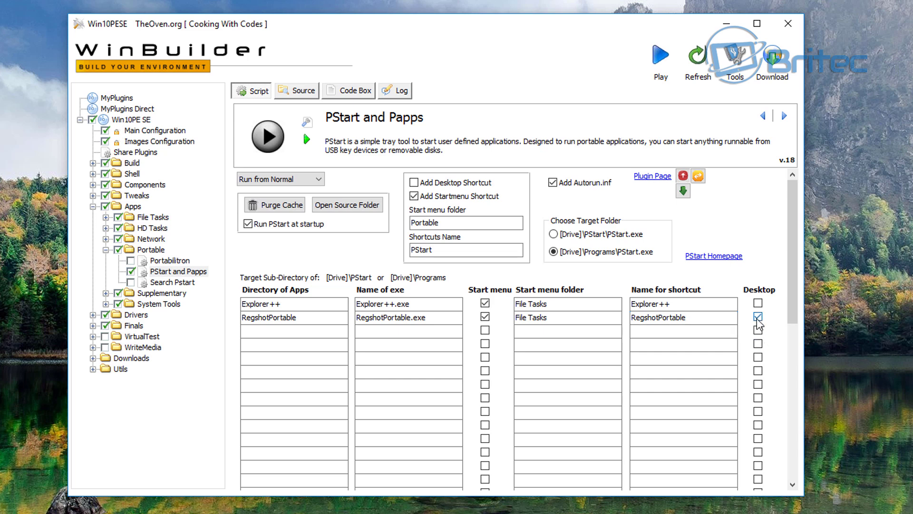
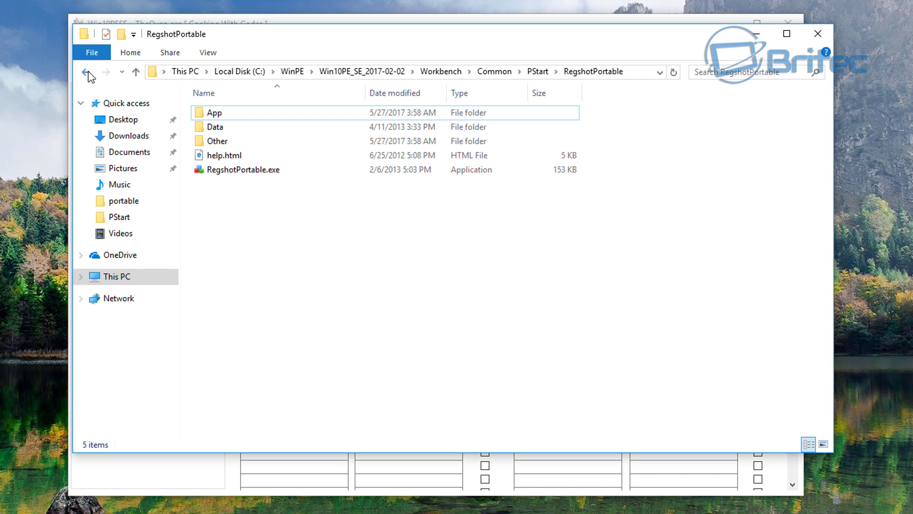
# - Run PStart.exe from the PStart source folder and add RegshotPortable.exe from the RegshotPortable folder as an item, keeping the default properties
pyautogui.click(87, 71)
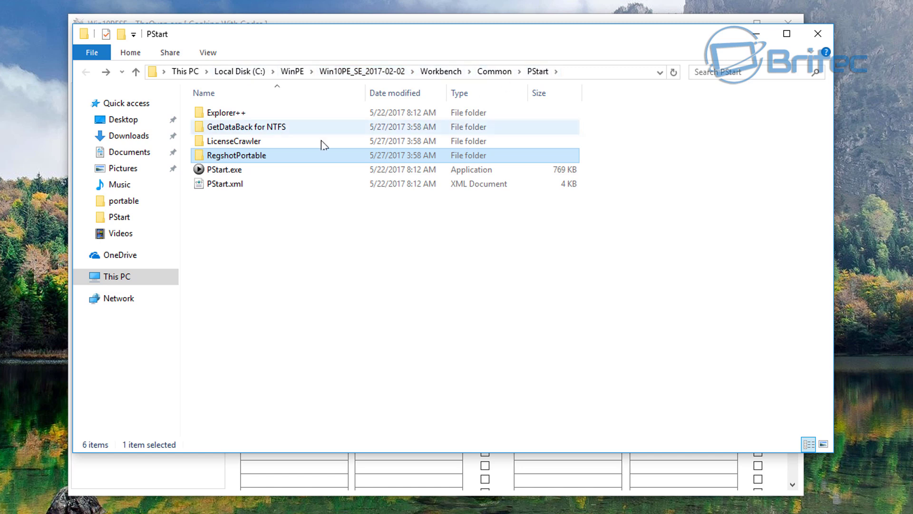
pyautogui.doubleClick(214, 172)
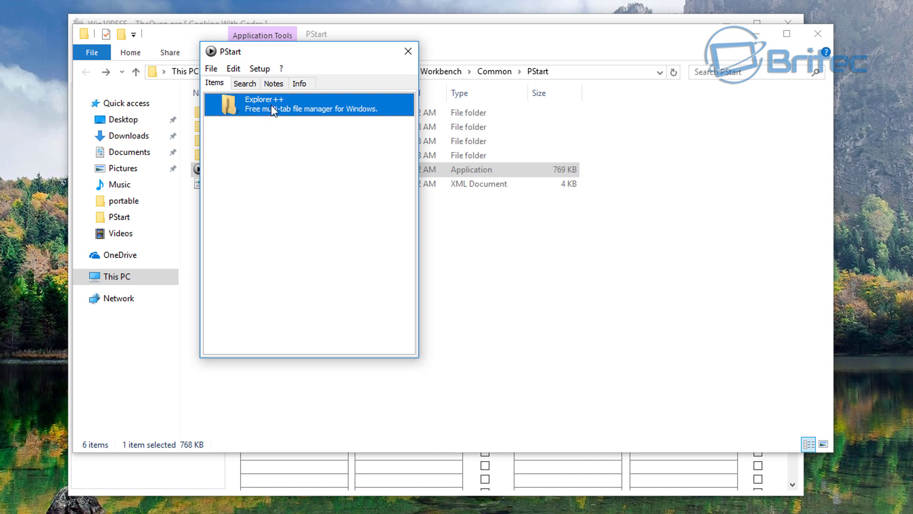
pyautogui.click(212, 69)
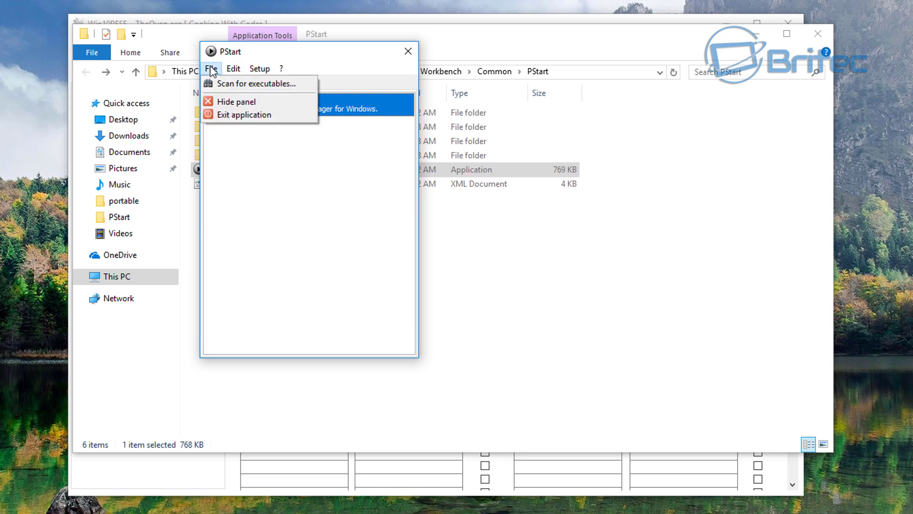
pyautogui.moveTo(229, 71)
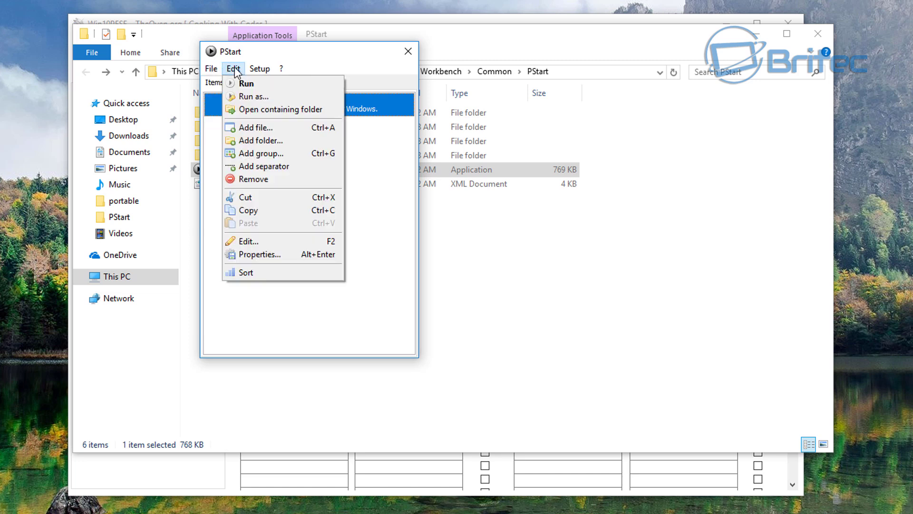
pyautogui.click(270, 127)
pyautogui.moveTo(400, 126); pyautogui.dragTo(307, 148)
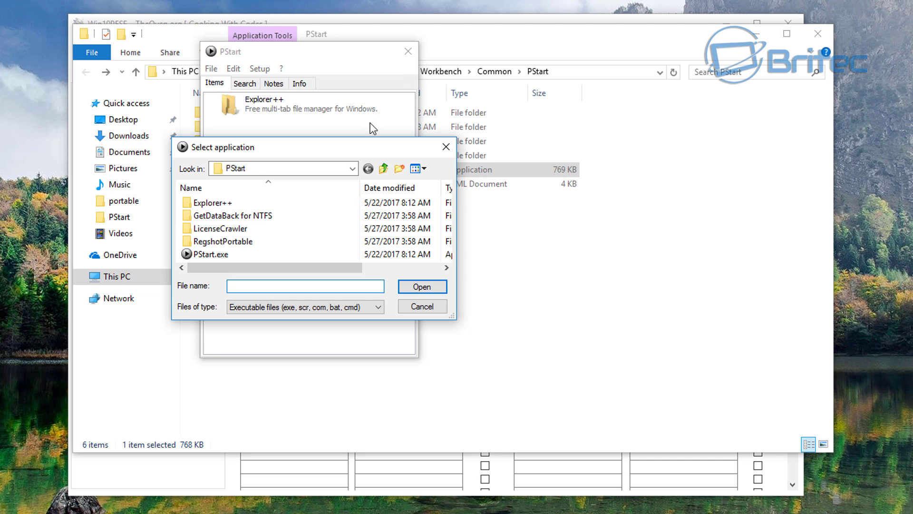
pyautogui.doubleClick(236, 243)
pyautogui.click(229, 243)
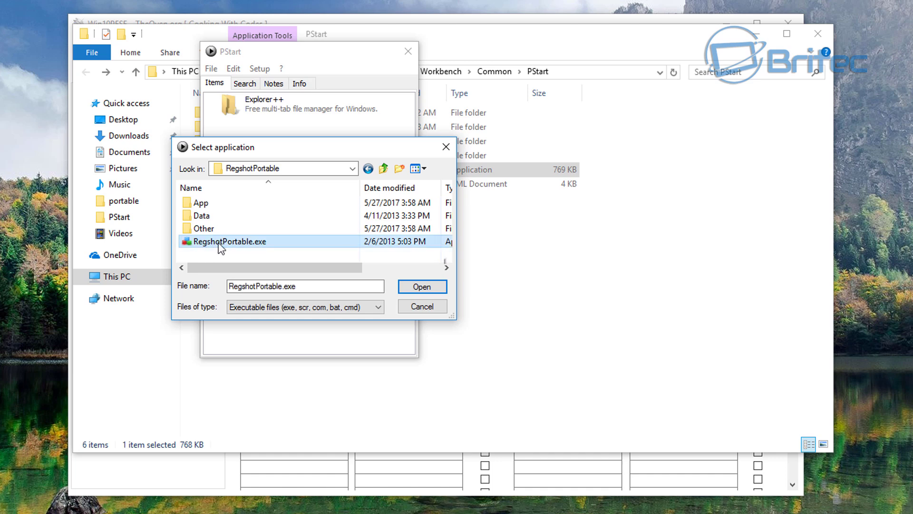
pyautogui.click(433, 287)
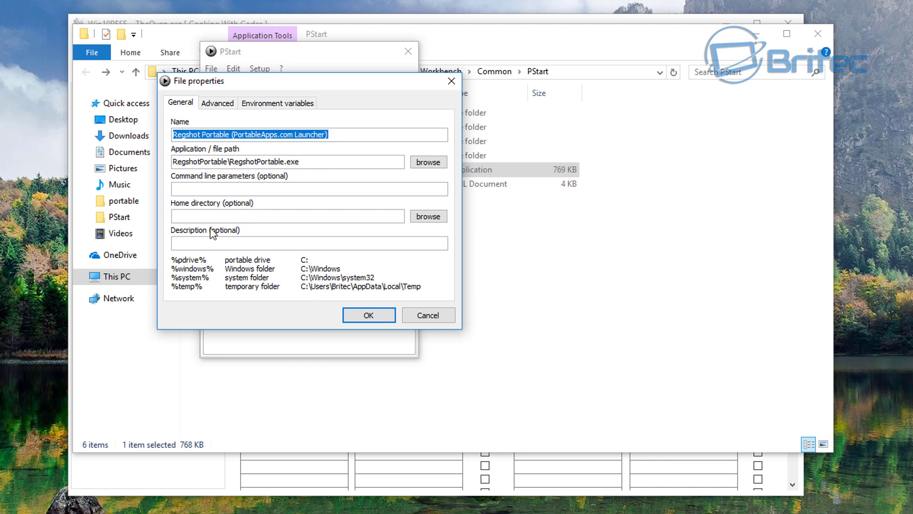
pyautogui.click(361, 315)
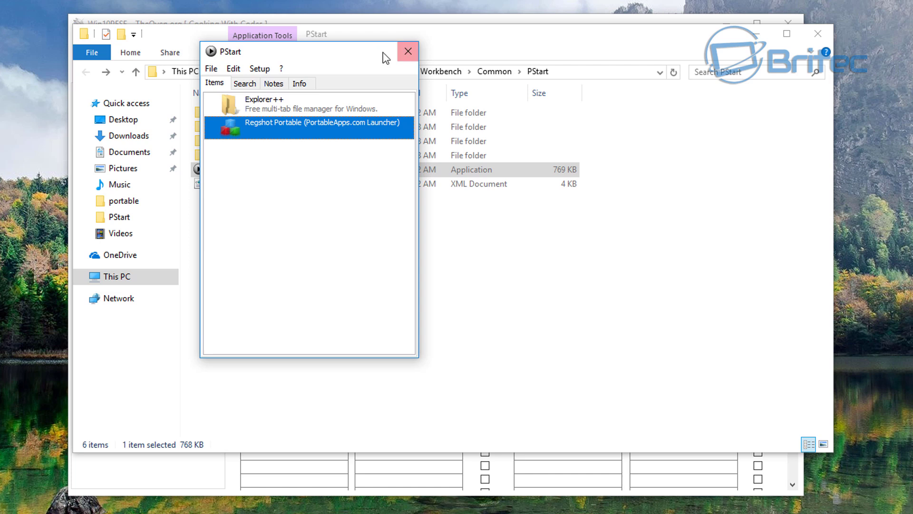
pyautogui.click(408, 52)
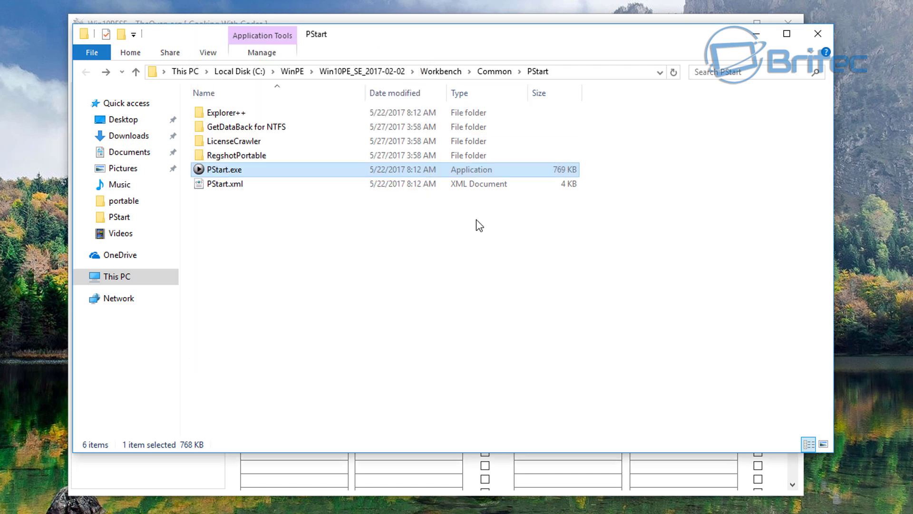
pyautogui.click(244, 145)
pyautogui.rightClick(244, 145)
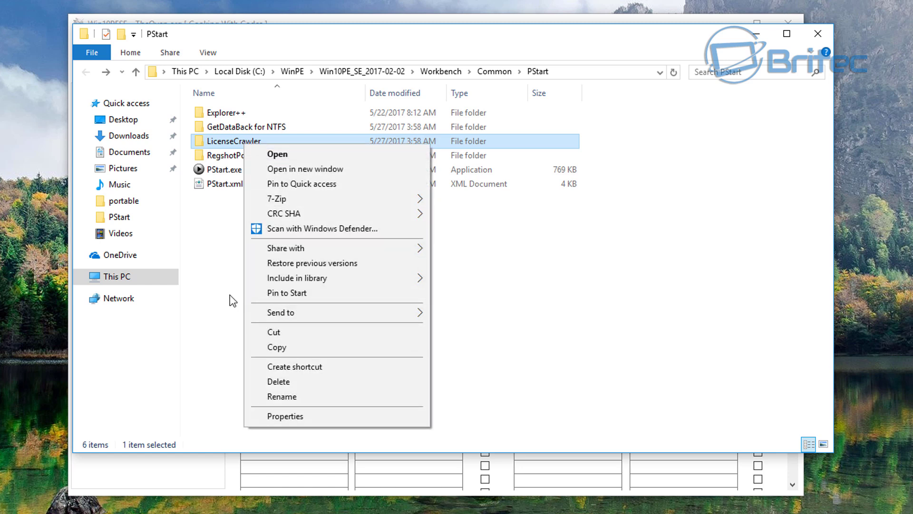
pyautogui.click(217, 268)
pyautogui.rightClick(234, 145)
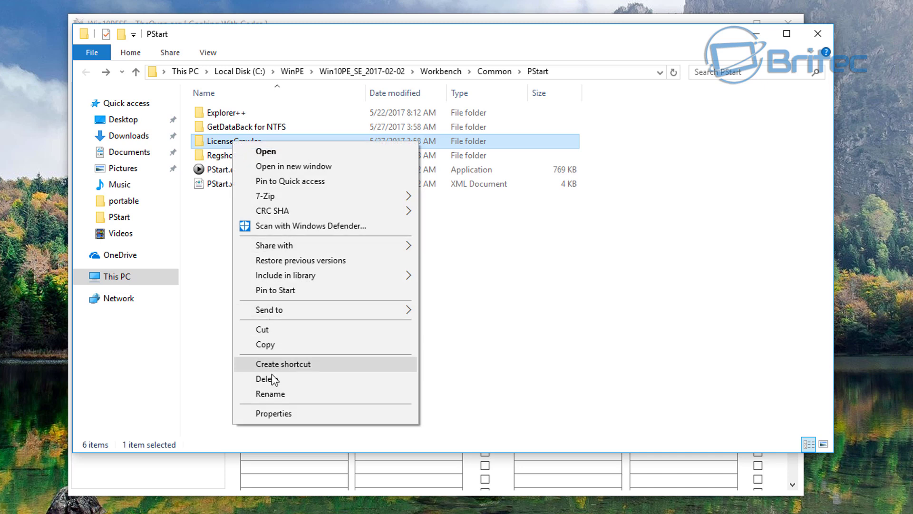
pyautogui.click(273, 393)
pyautogui.click(263, 226)
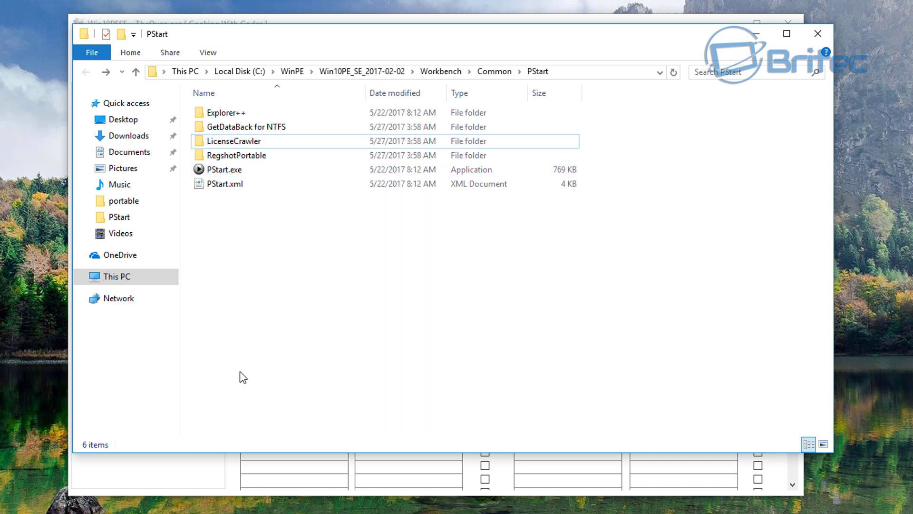
# - Copy the LicenseCrawler folder's name in the PStart source folder without changing it
pyautogui.rightClick(246, 140)
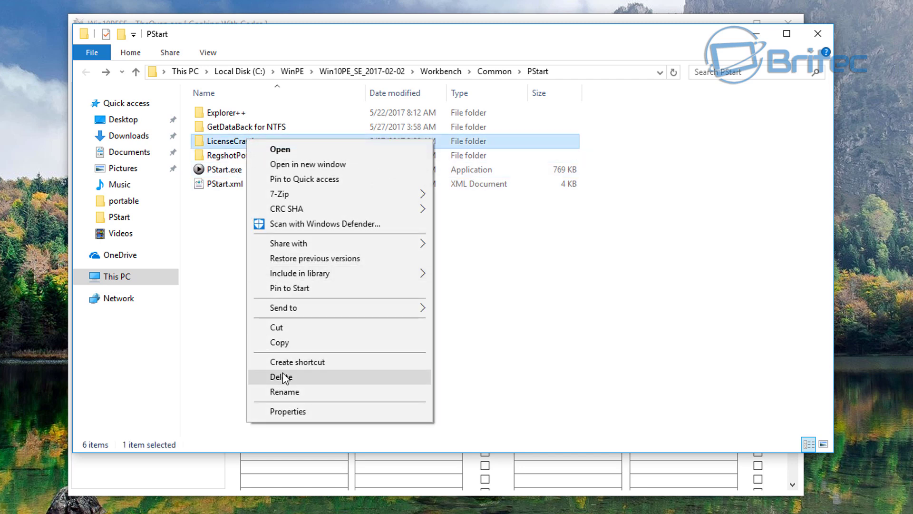
pyautogui.click(285, 391)
pyautogui.hotkey('ctrl', 'c')
pyautogui.rightClick(252, 138)
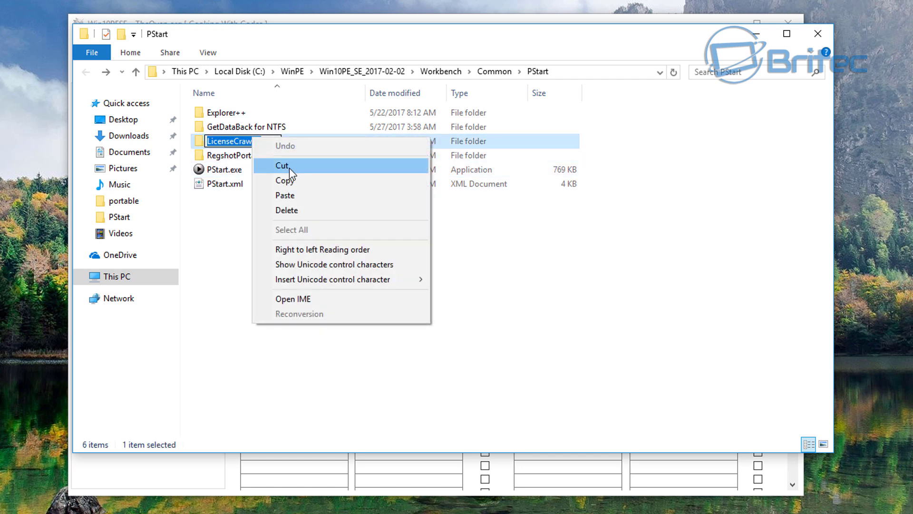
pyautogui.click(285, 180)
pyautogui.click(264, 231)
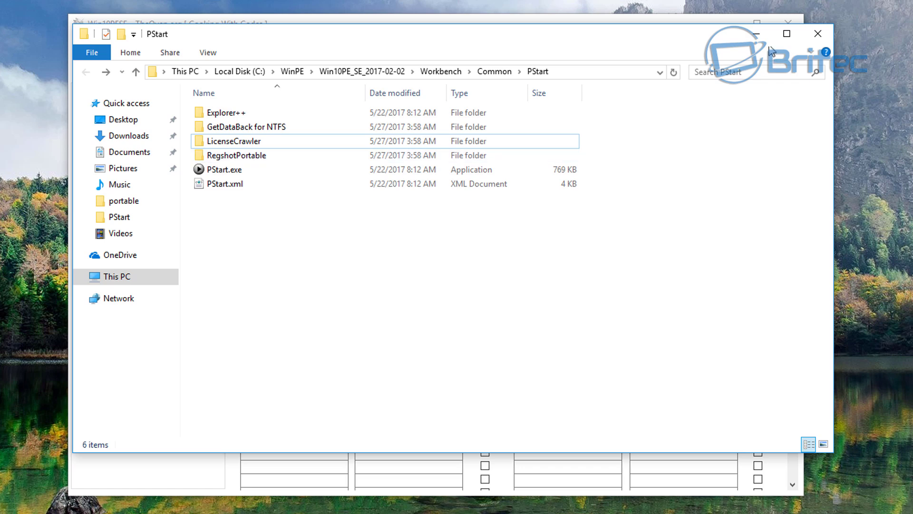
# - Return to the plugin page and enter LicenseCrawler as the app directory and LicenseCrawler.exe as the executable name below RegshotPortable
pyautogui.click(756, 34)
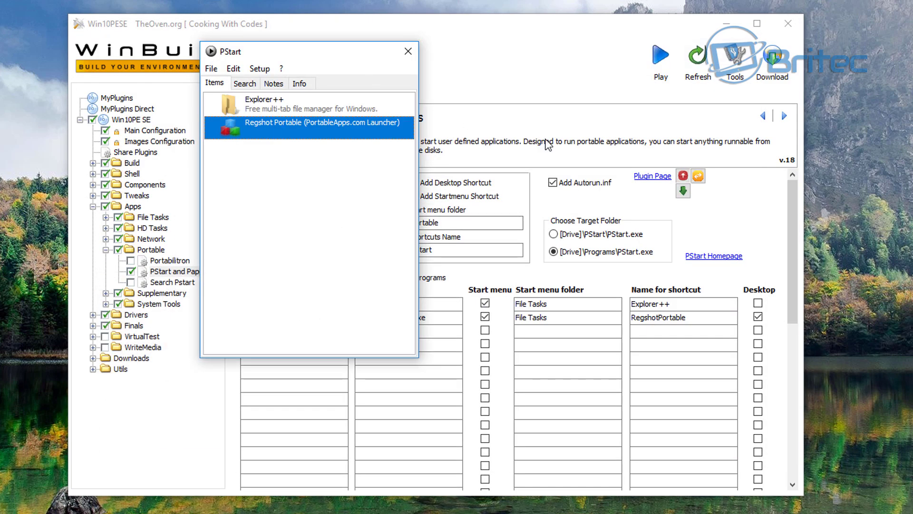
pyautogui.click(557, 88)
pyautogui.rightClick(270, 334)
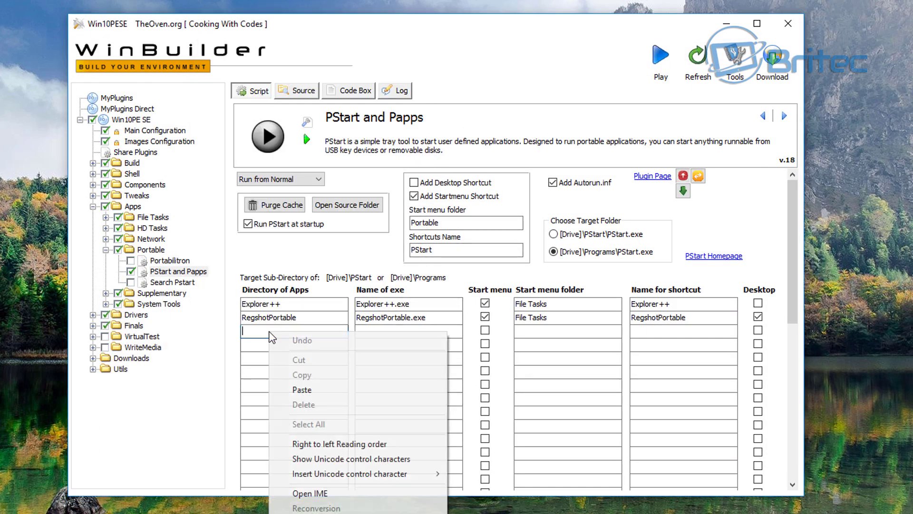
pyautogui.click(301, 389)
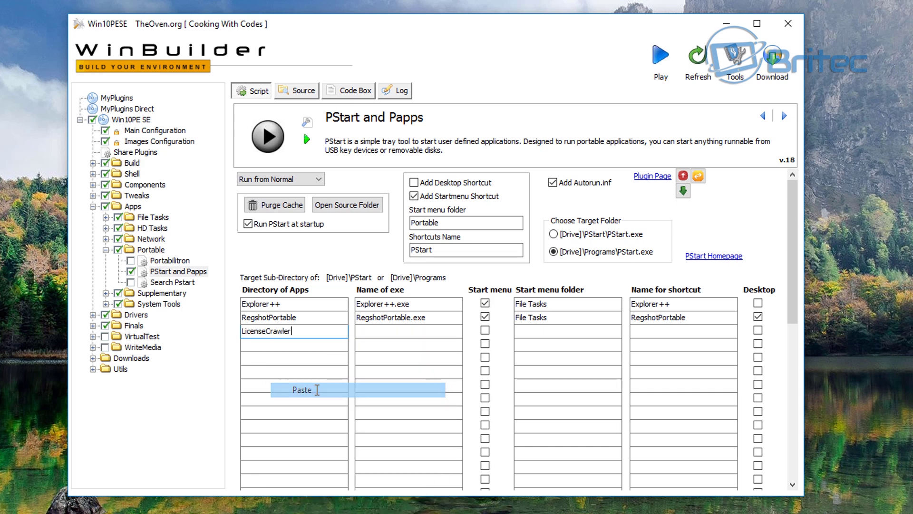
pyautogui.rightClick(372, 327)
pyautogui.click(409, 385)
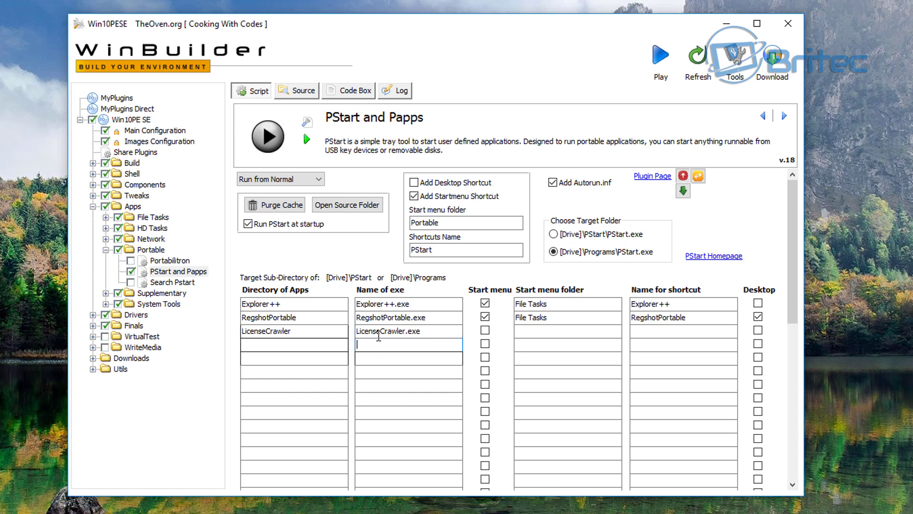
# - Check the executable's name inside the LicenseCrawler source folder and return to the plugin page
pyautogui.click(205, 511)
pyautogui.click(276, 499)
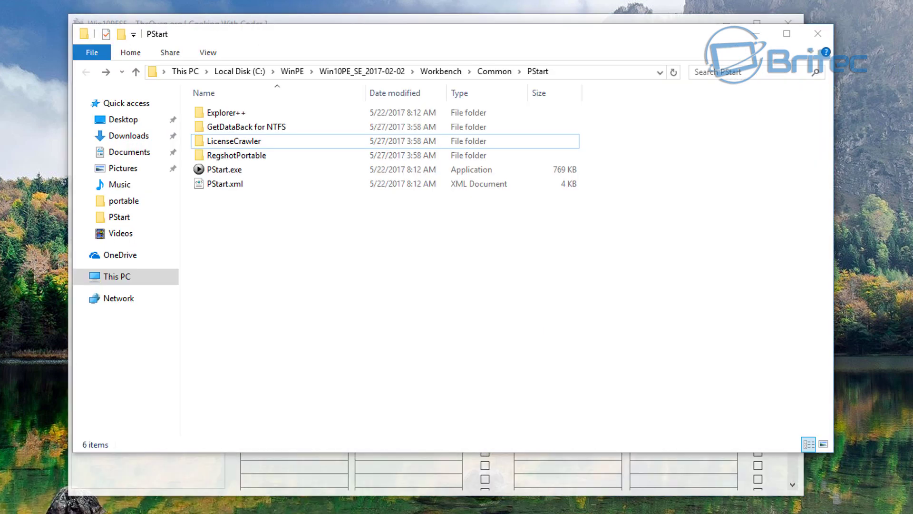
pyautogui.doubleClick(252, 142)
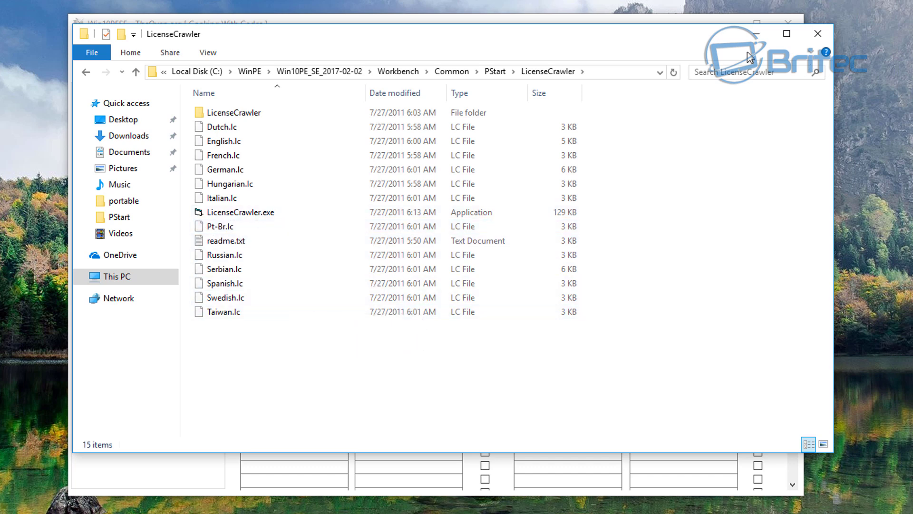
pyautogui.click(756, 37)
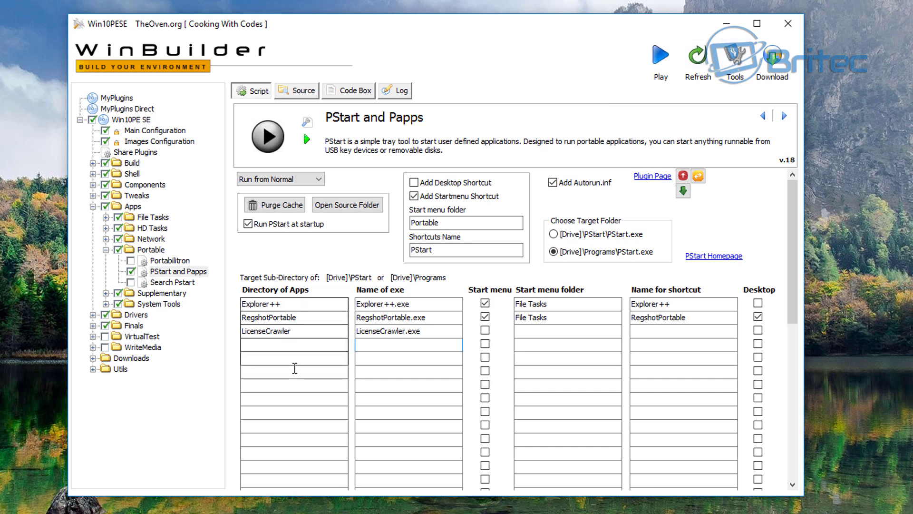
# - Enable Start menu and desktop shortcuts for LicenseCrawler, with File Tasks as its Start menu folder and LicenseCrawler as its shortcut name
pyautogui.click(485, 330)
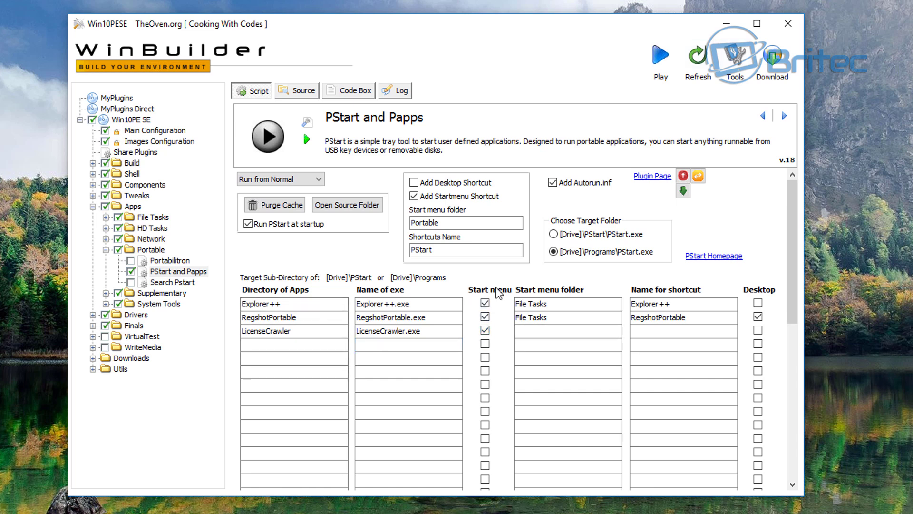
pyautogui.click(561, 331)
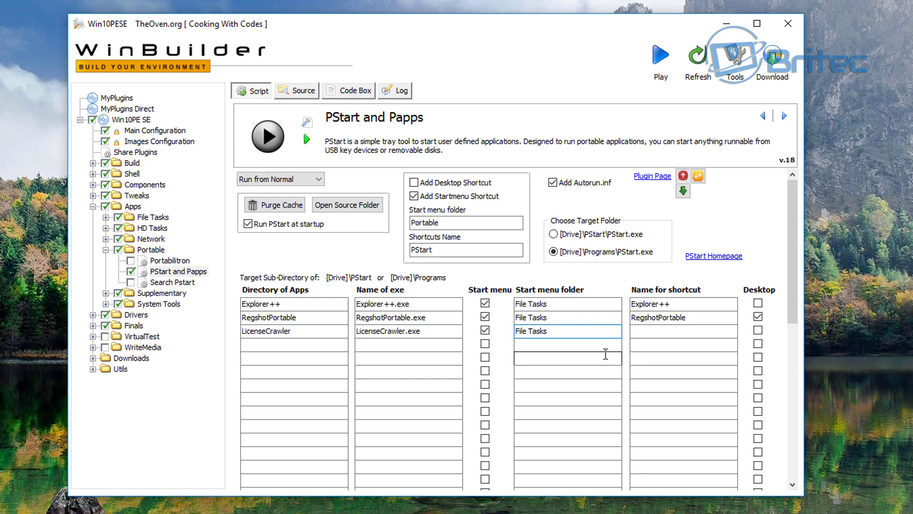
pyautogui.click(652, 331)
pyautogui.rightClick(652, 332)
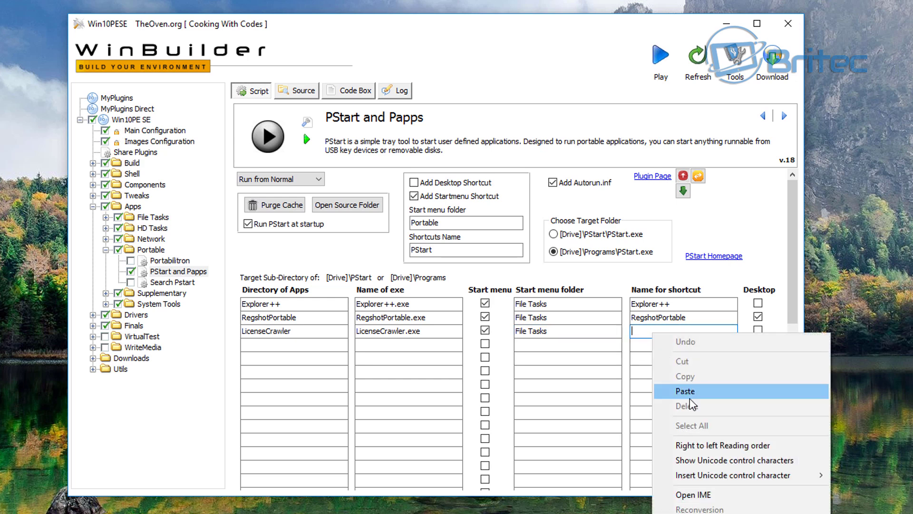
pyautogui.click(685, 391)
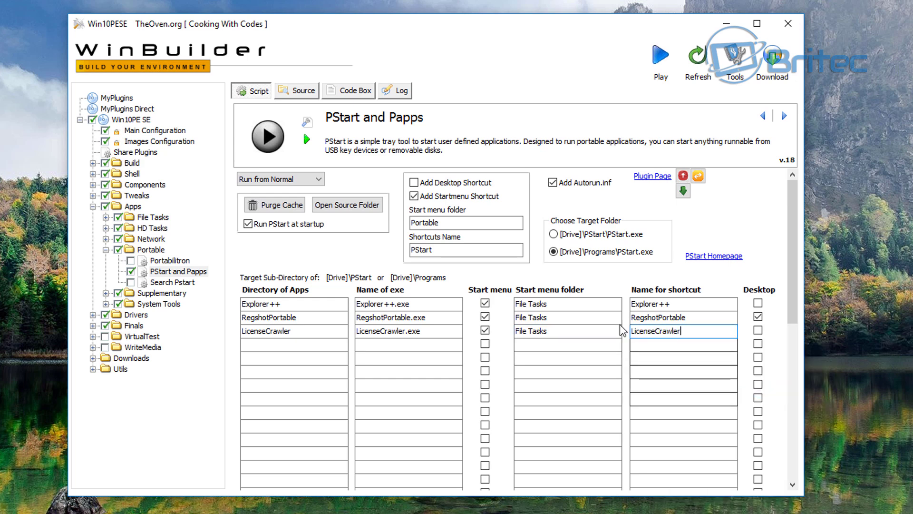
pyautogui.click(758, 329)
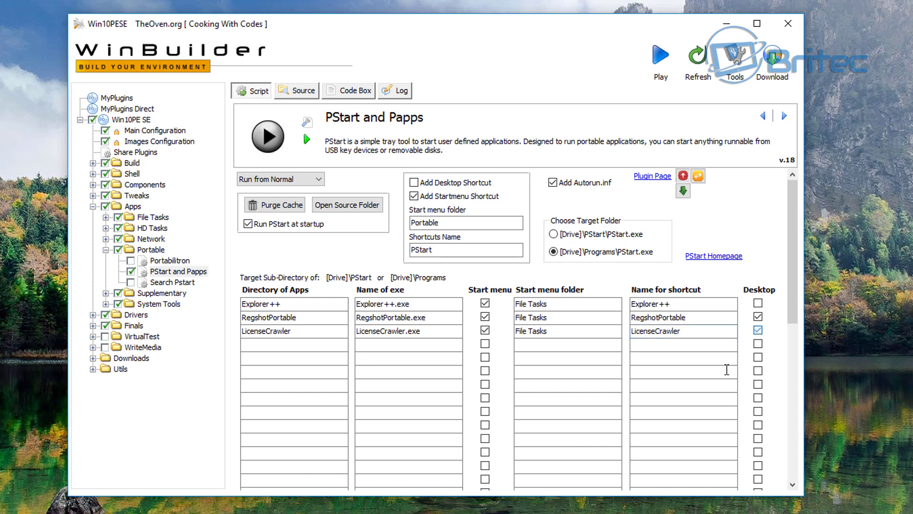
pyautogui.click(687, 341)
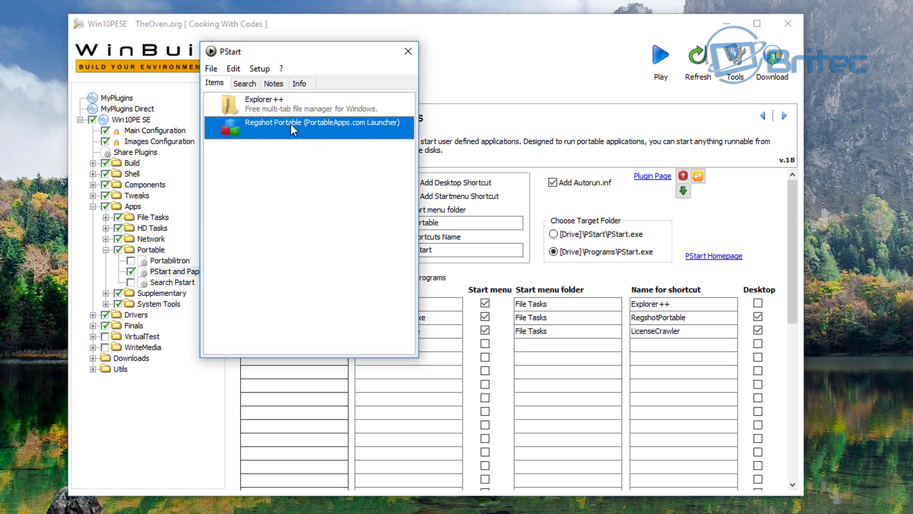
# - In PStart, add LicenseCrawler.exe from the LicenseCrawler folder as an item with the default properties, and close the PStart window
pyautogui.click(233, 68)
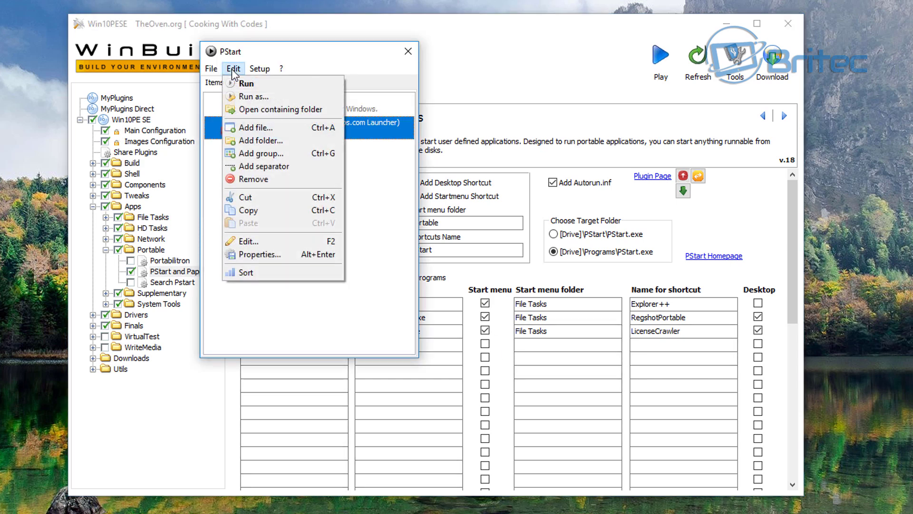
pyautogui.click(252, 128)
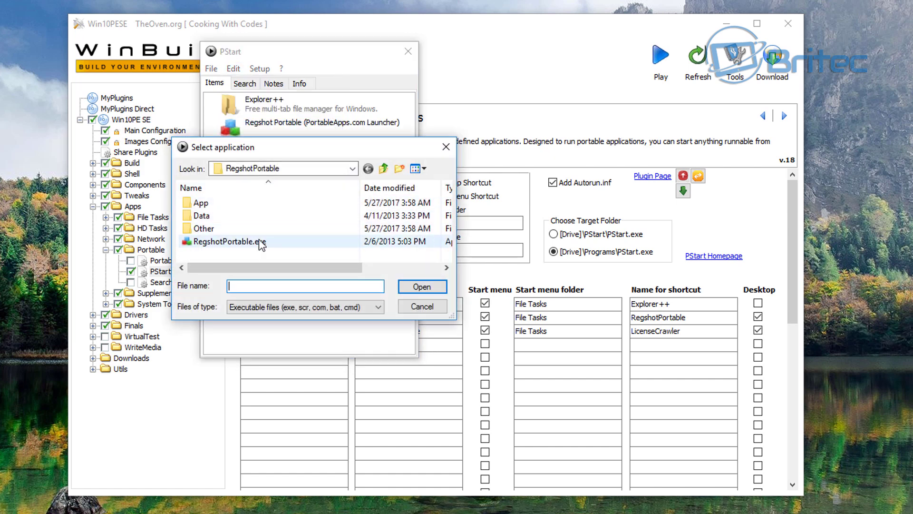
pyautogui.click(351, 169)
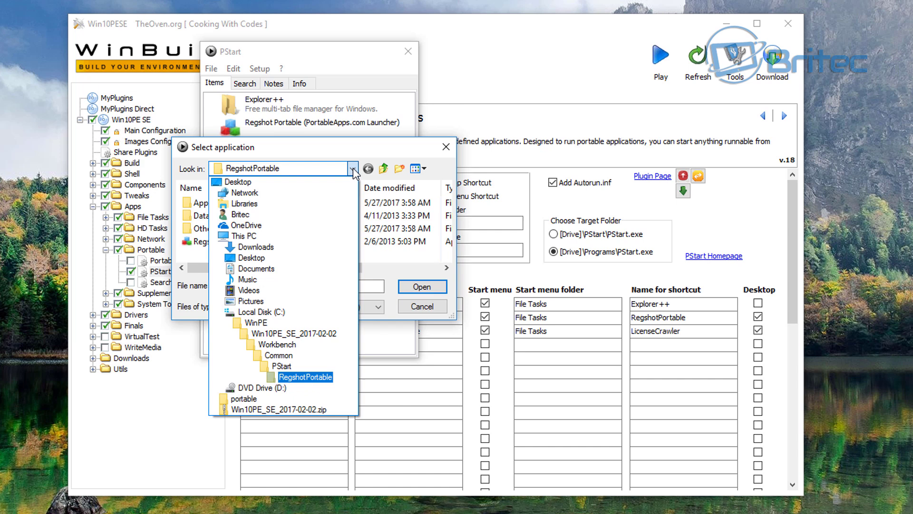
pyautogui.click(282, 366)
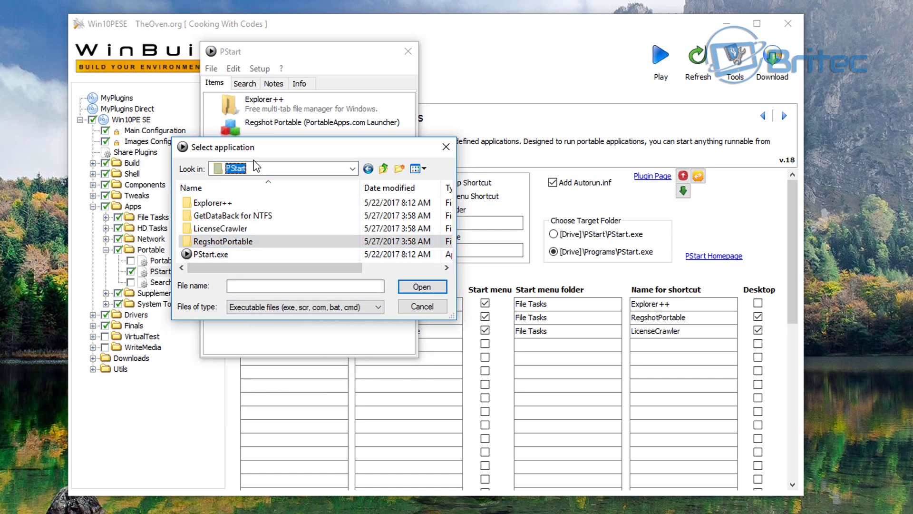
pyautogui.doubleClick(233, 229)
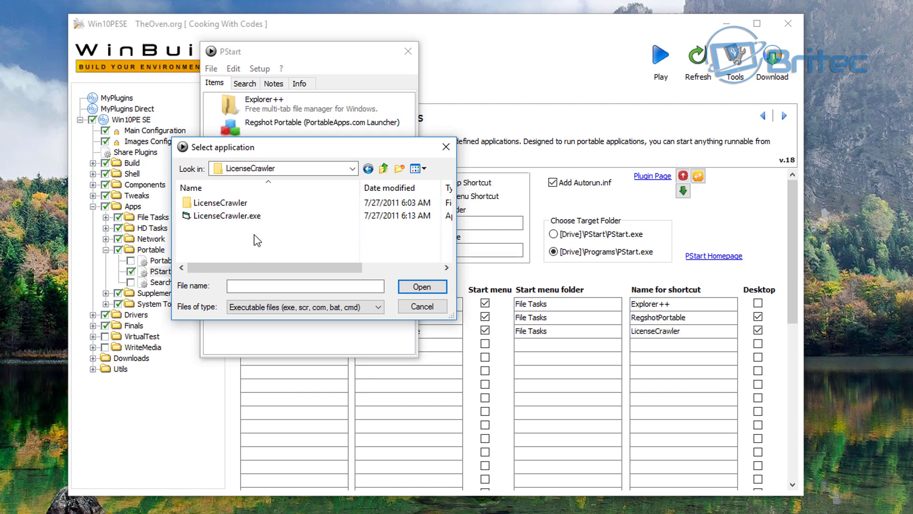
pyautogui.click(224, 217)
pyautogui.click(409, 287)
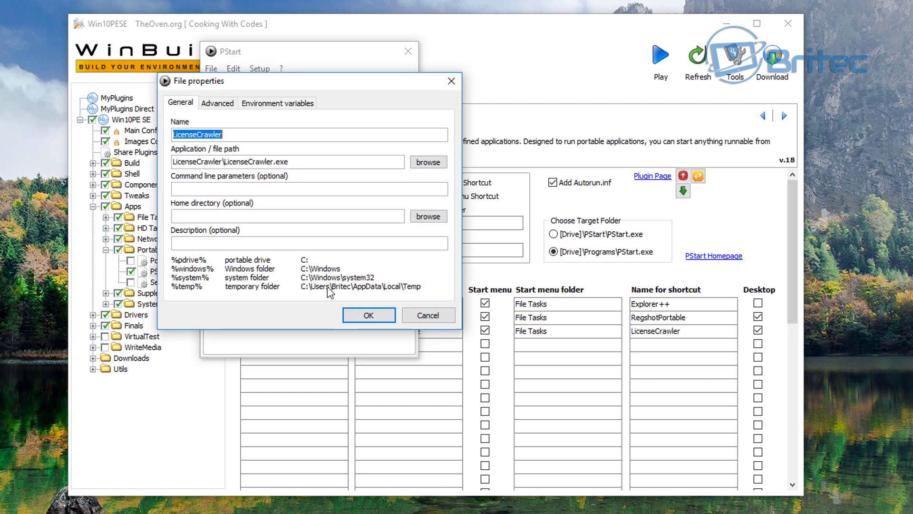
pyautogui.click(355, 318)
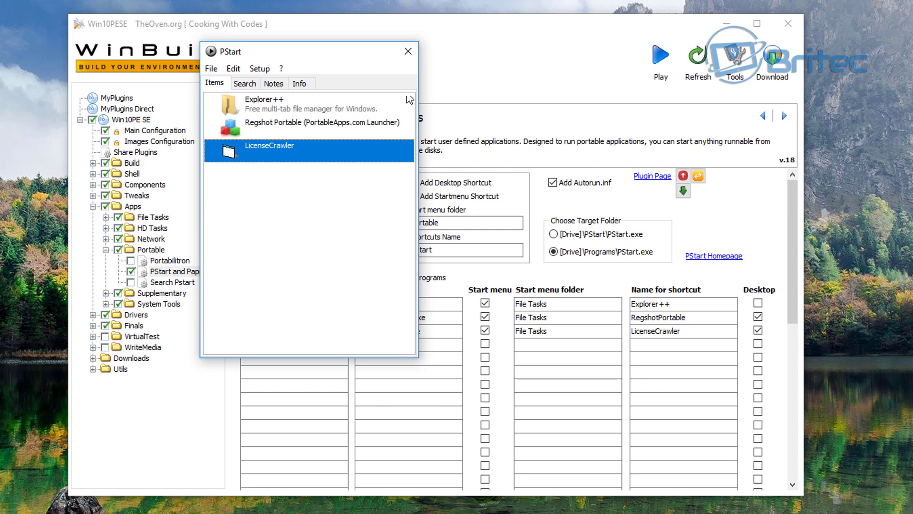
pyautogui.click(464, 59)
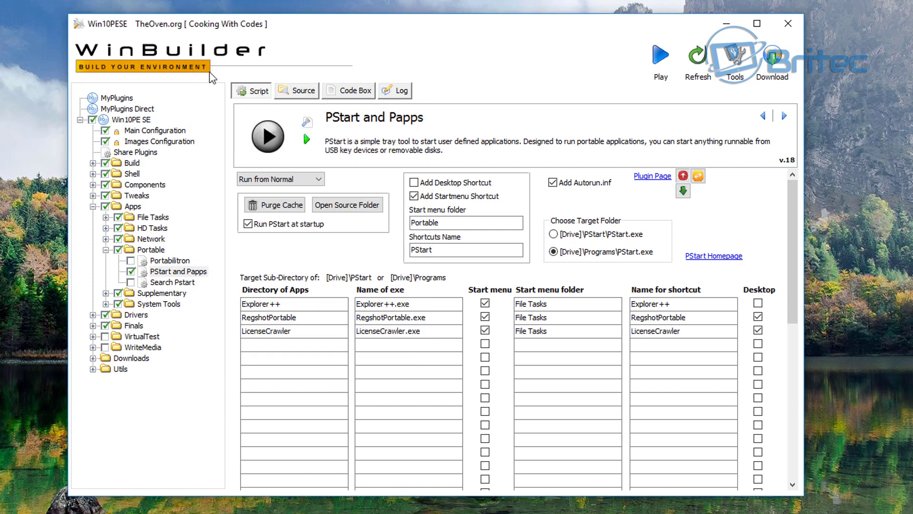
# - Copy the name of the GetDataBack for NTFS folder in the PStart source folder without changing it
pyautogui.moveTo(138, 511)
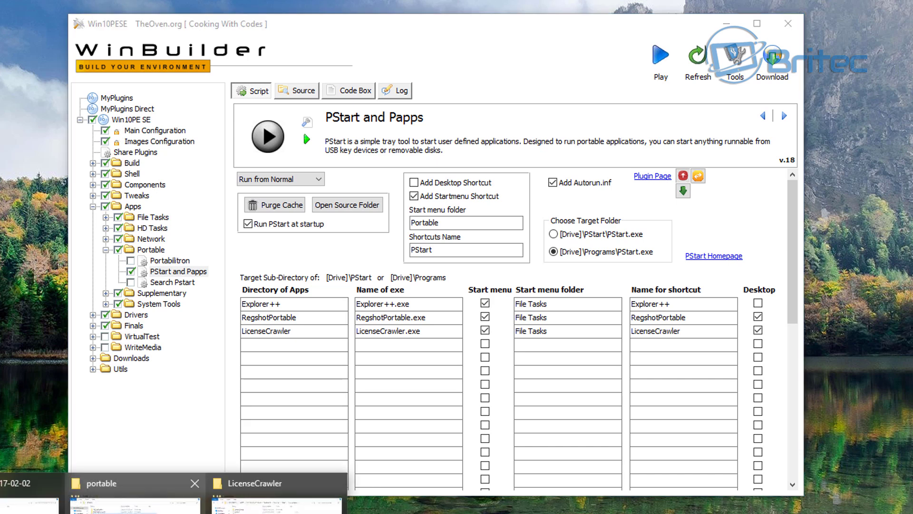
pyautogui.click(276, 500)
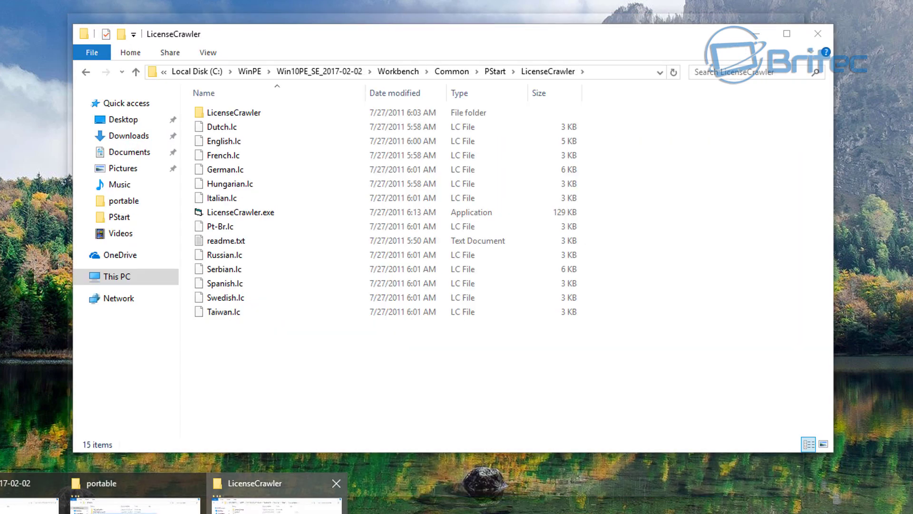
pyautogui.click(86, 71)
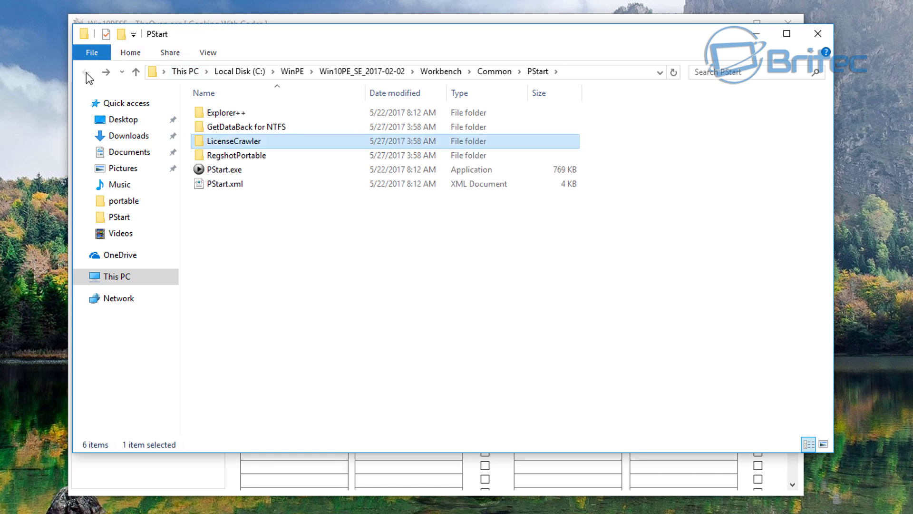
pyautogui.click(242, 127)
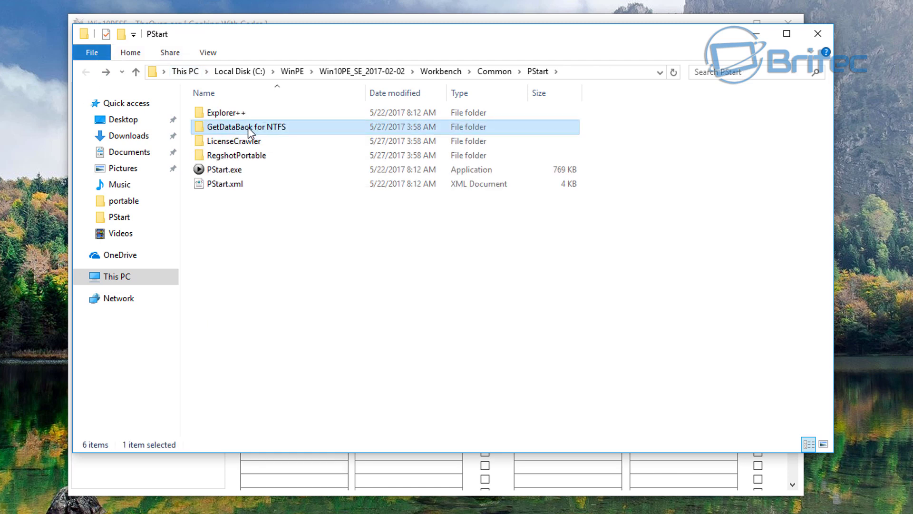
pyautogui.rightClick(247, 127)
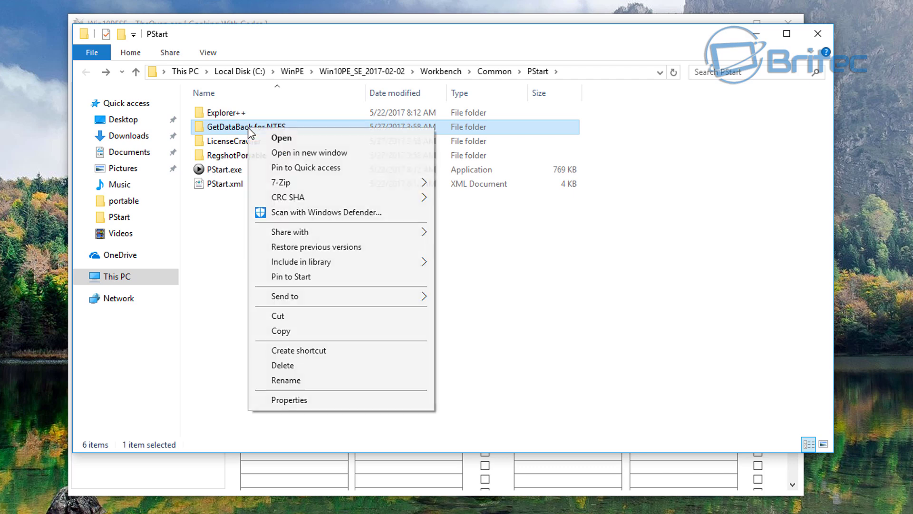
pyautogui.click(298, 383)
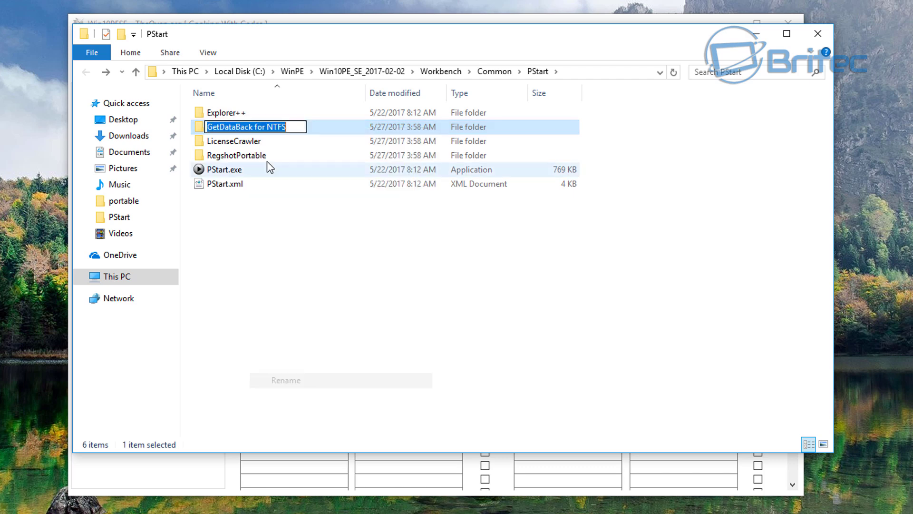
pyautogui.rightClick(275, 127)
pyautogui.click(307, 169)
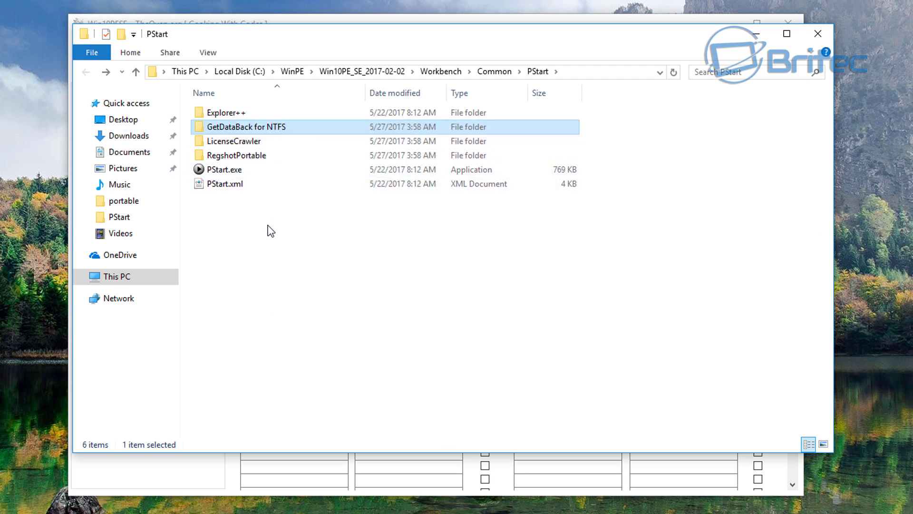
pyautogui.press('Return')
# - Check the executable's name inside the GetDataBack for NTFS source folder and return to the plugin page
pyautogui.doubleClick(269, 126)
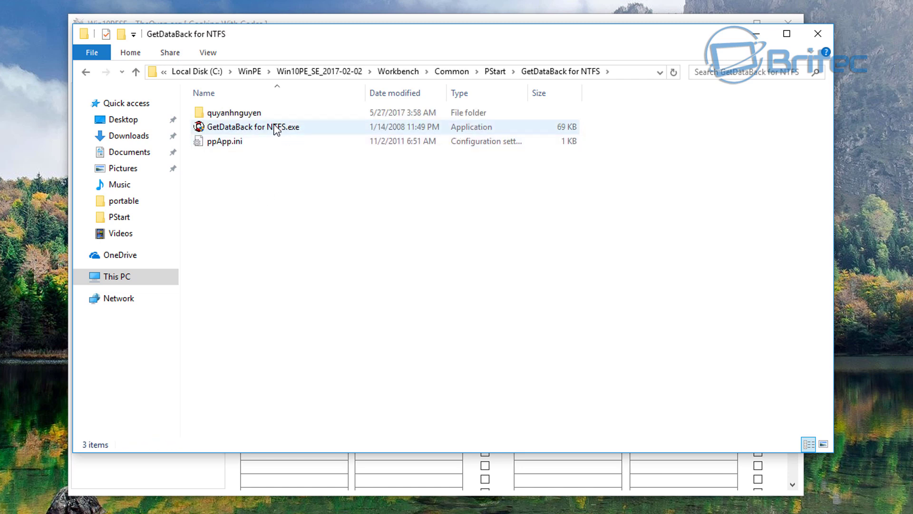
pyautogui.click(85, 72)
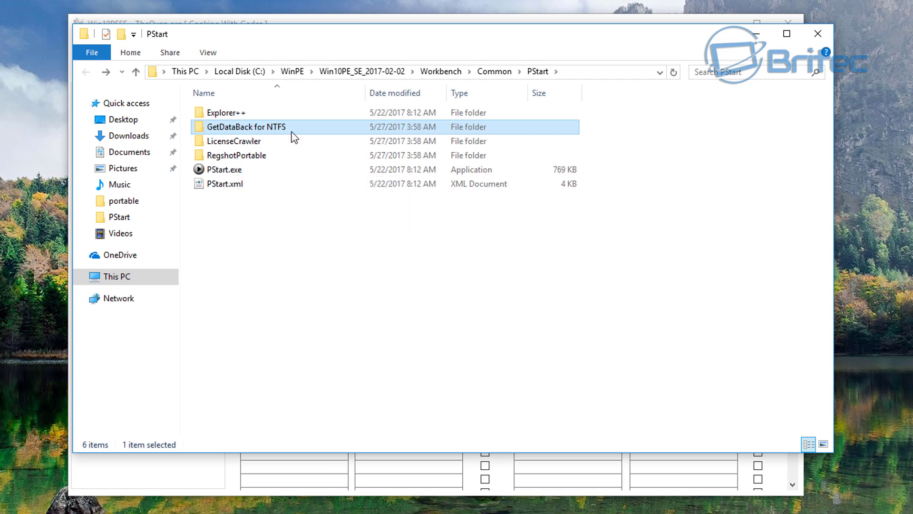
pyautogui.click(756, 35)
# - Enter GetDataBack for NTFS as the app directory and GetDataBack for NTFS.exe as the executable name below LicenseCrawler
pyautogui.click(275, 345)
pyautogui.rightClick(275, 349)
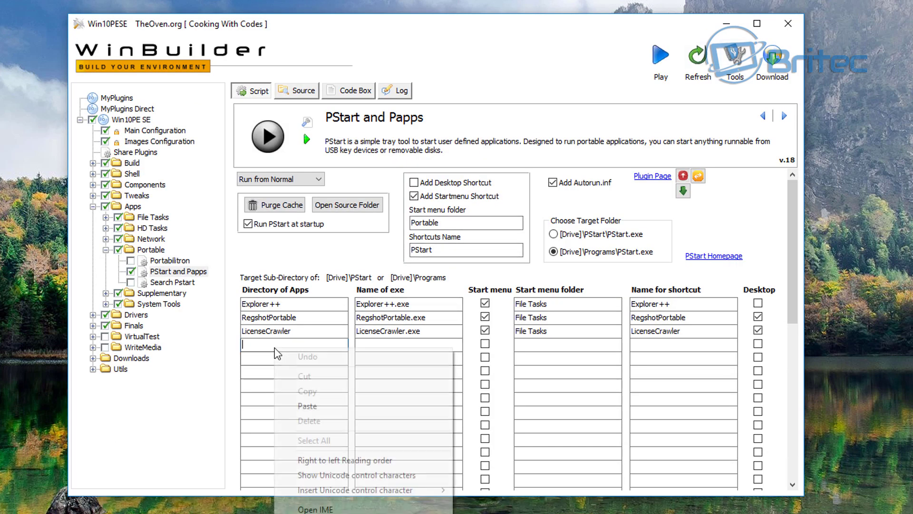
pyautogui.click(327, 405)
pyautogui.click(378, 344)
pyautogui.rightClick(379, 351)
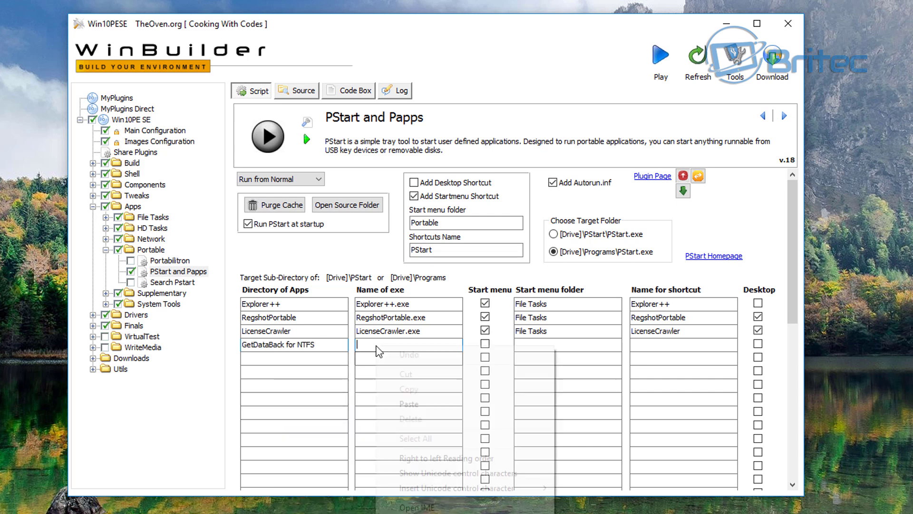
pyautogui.click(410, 404)
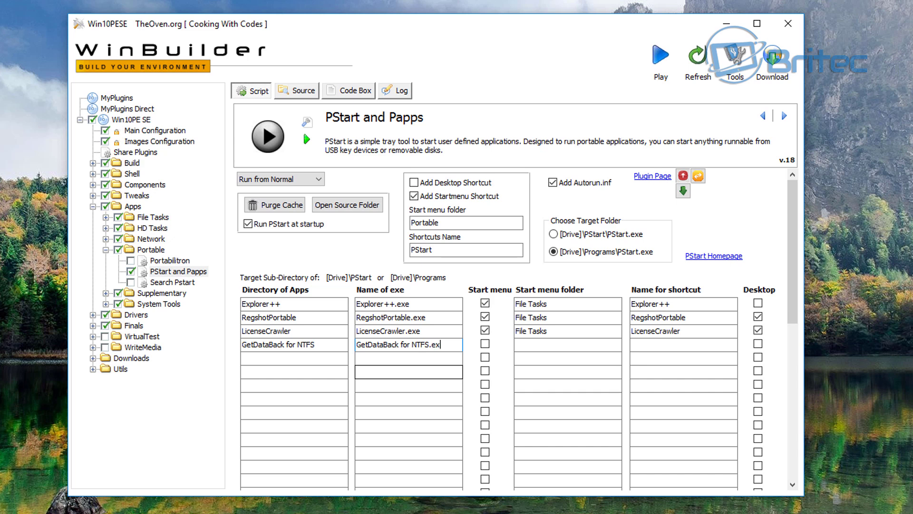
pyautogui.write('.exe')
# - Enable Start menu and desktop shortcuts for GetDataBack for NTFS, with File Tasks as its menu folder and GetDataBack for NTFS as its shortcut name
pyautogui.click(485, 343)
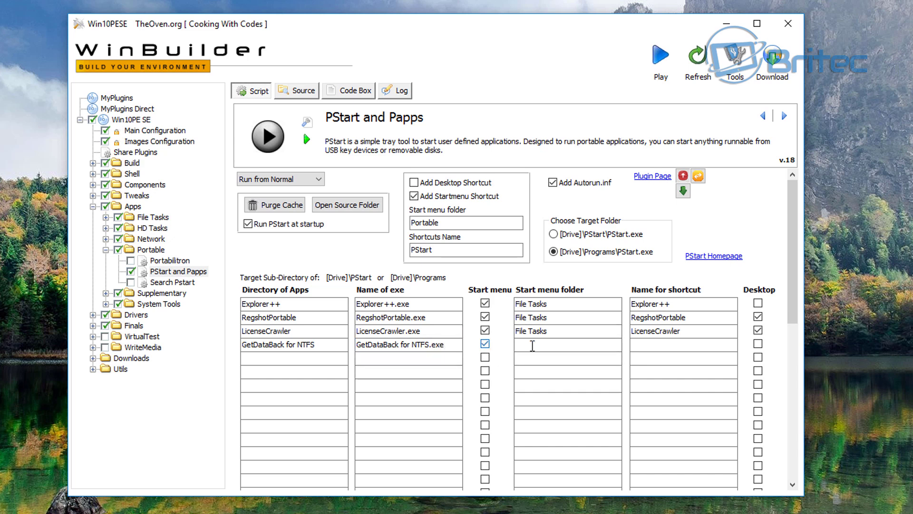
pyautogui.click(548, 343)
pyautogui.write('File Tasks')
pyautogui.click(682, 344)
pyautogui.rightClick(656, 350)
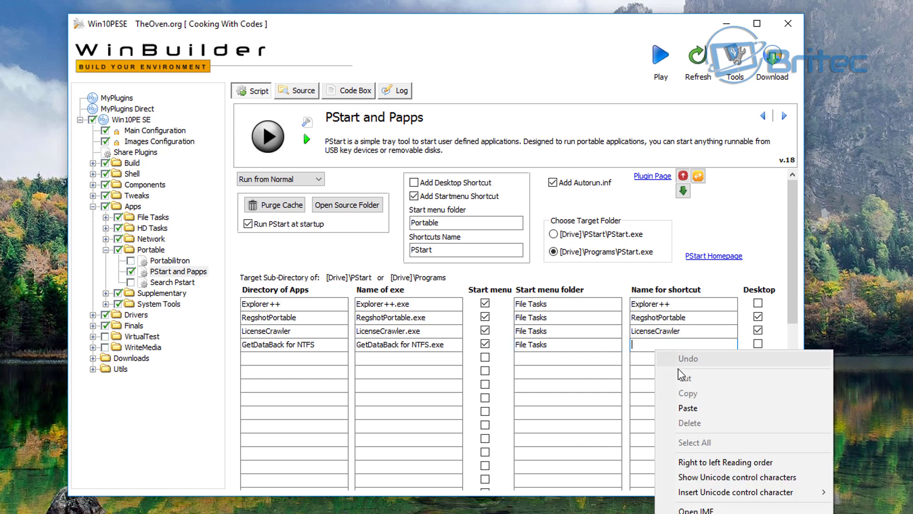
pyautogui.click(705, 406)
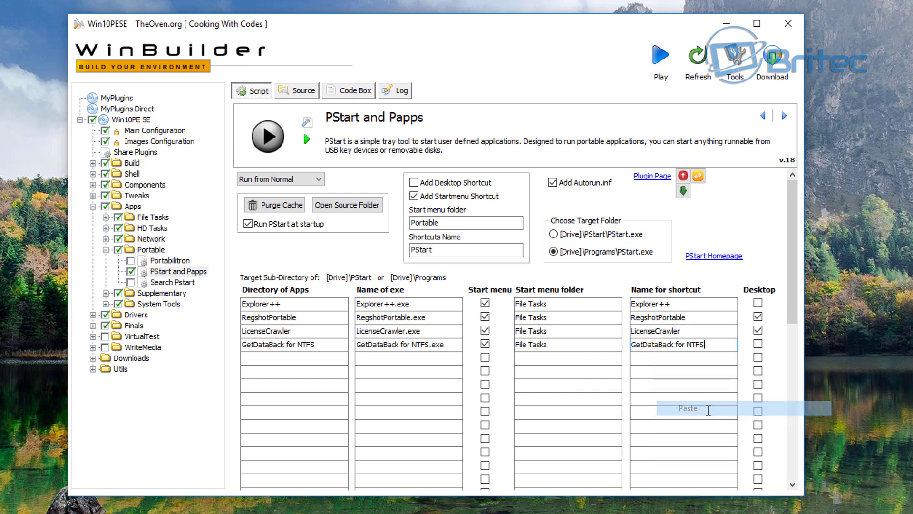
pyautogui.click(758, 343)
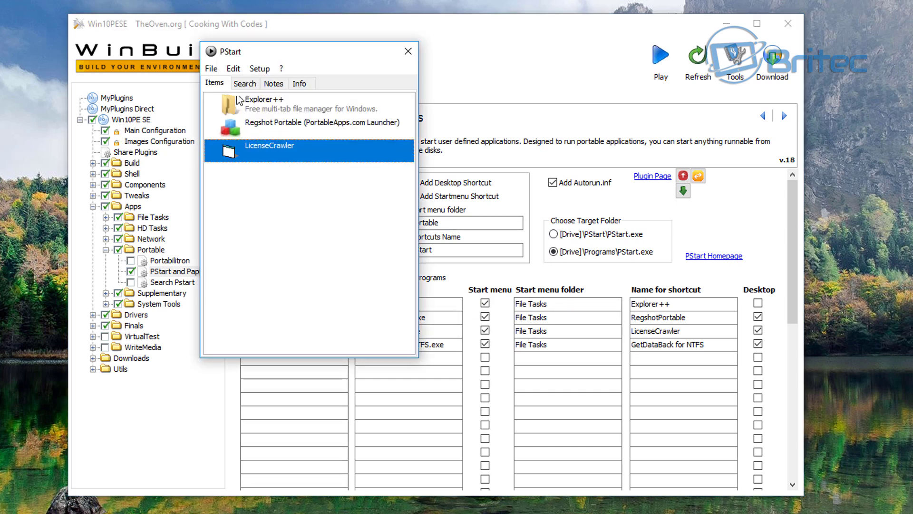
# - Add GetDataBack for NTFS.exe from the GetDataBack for NTFS folder inside the PStart folder to PStart's item list
pyautogui.click(233, 69)
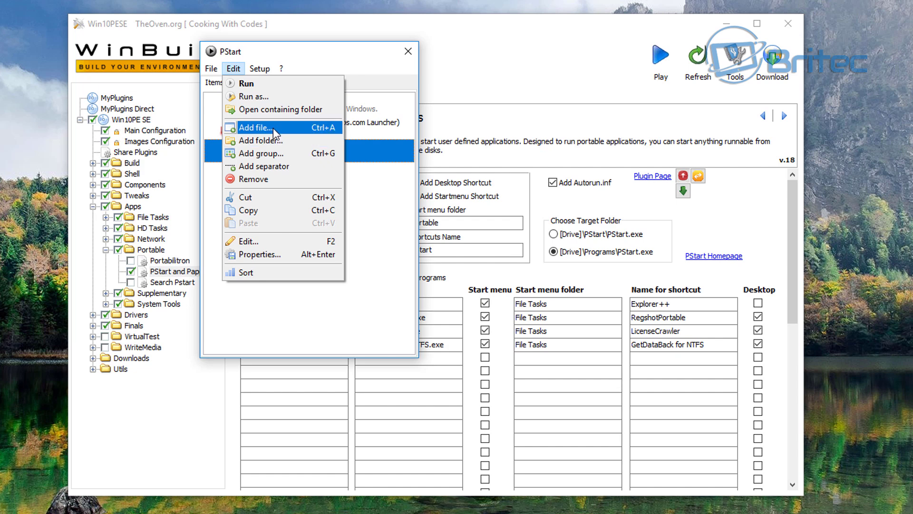
pyautogui.click(273, 128)
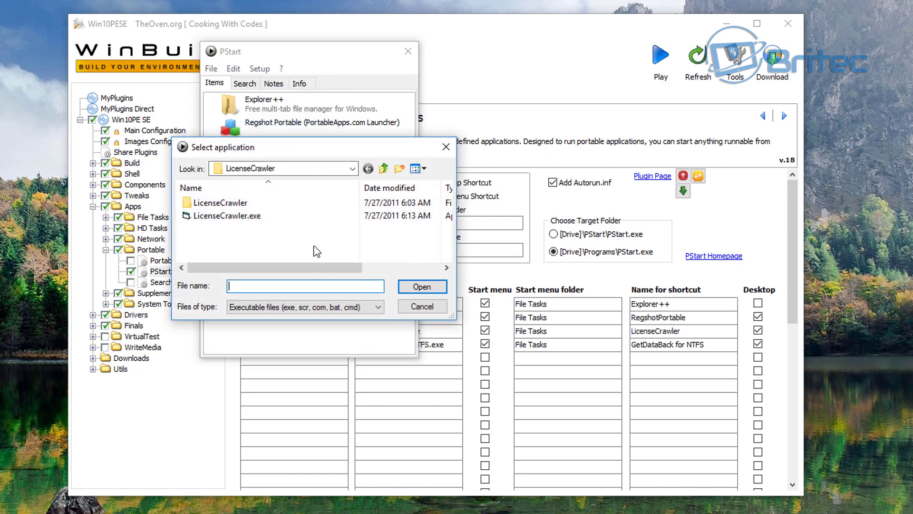
pyautogui.click(353, 168)
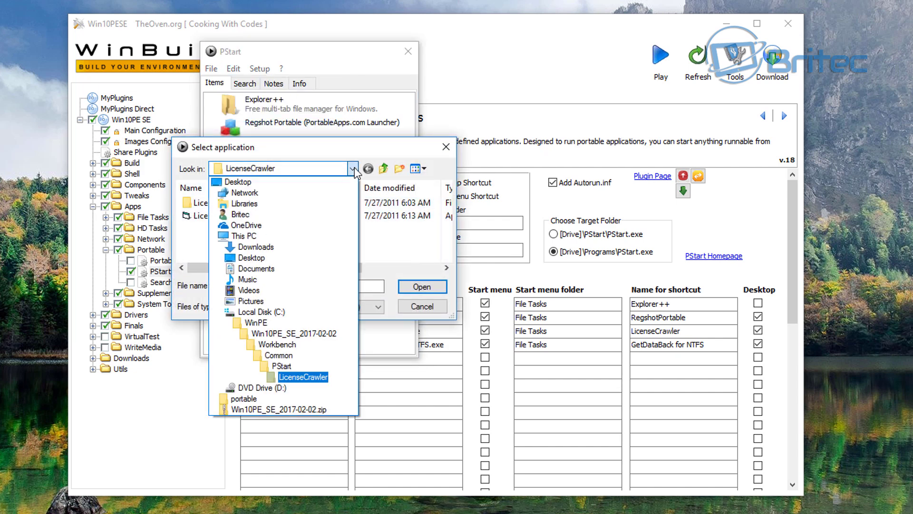
pyautogui.click(283, 366)
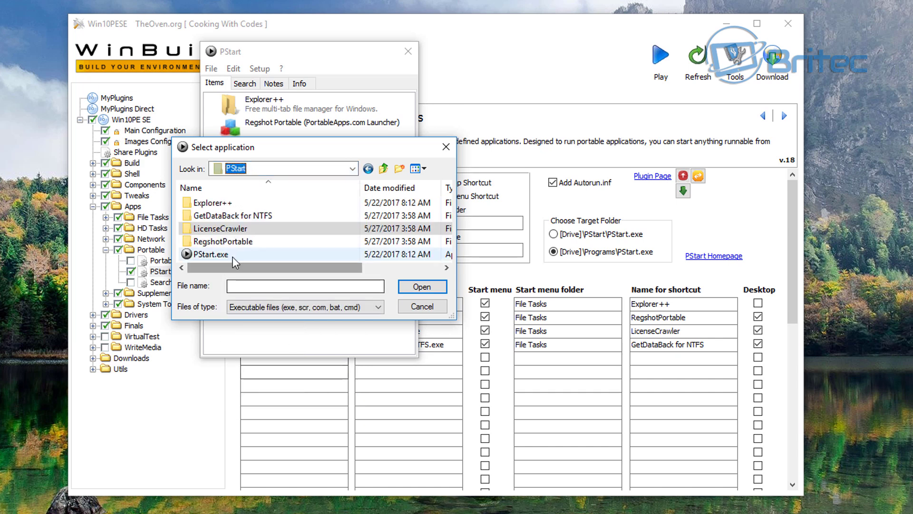
pyautogui.doubleClick(228, 216)
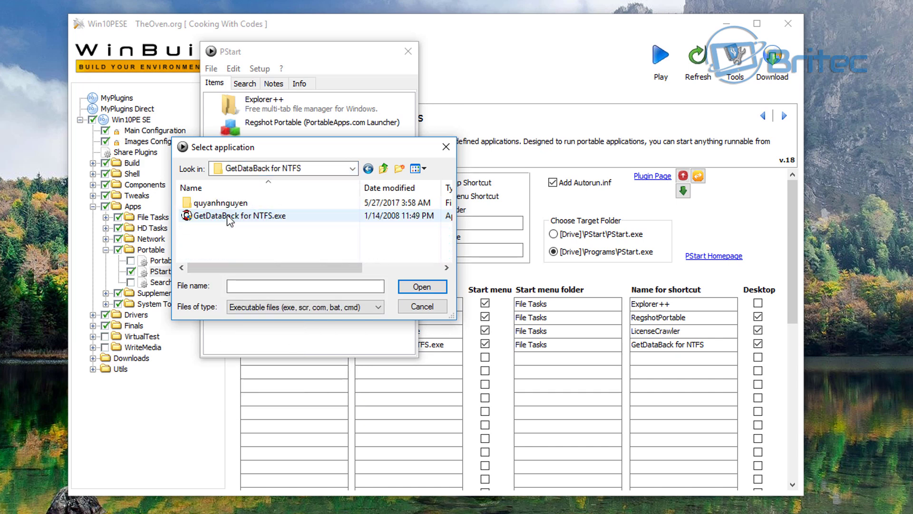
pyautogui.click(229, 217)
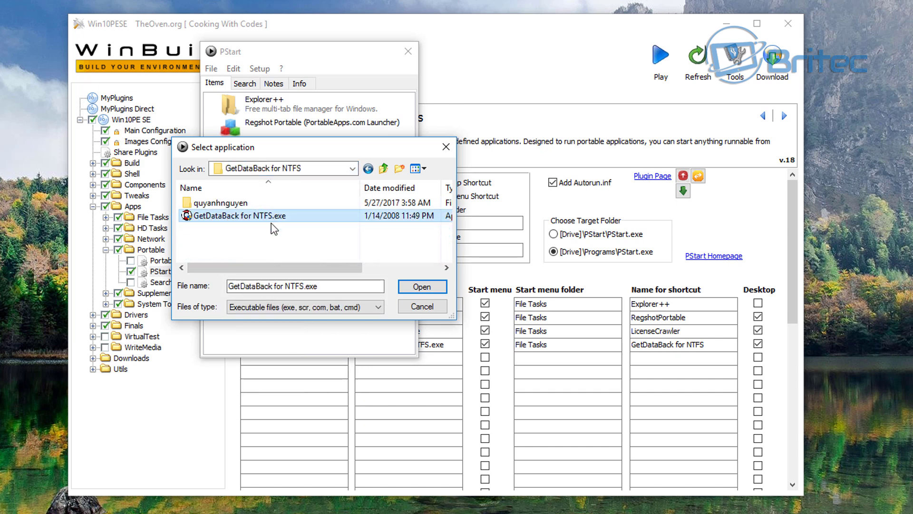
pyautogui.click(421, 286)
pyautogui.click(368, 314)
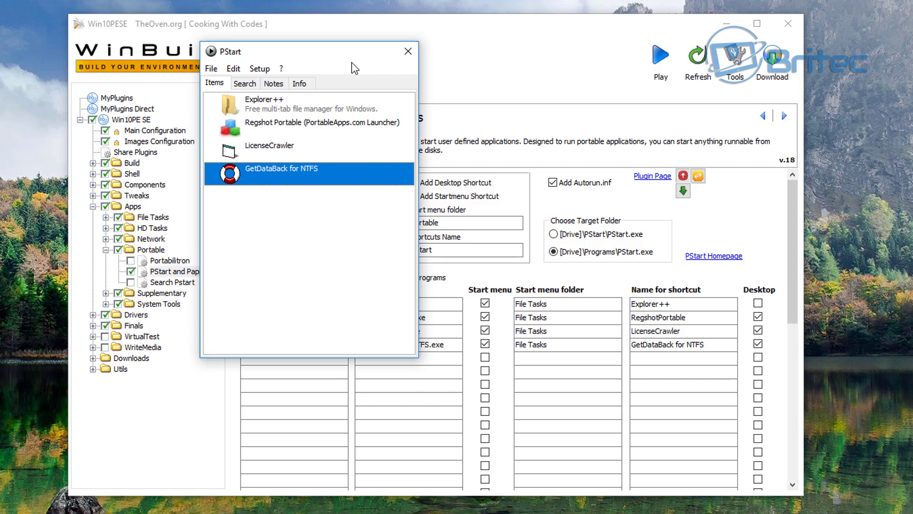
# - Close the PStart panel and exit its background process completely
pyautogui.click(411, 54)
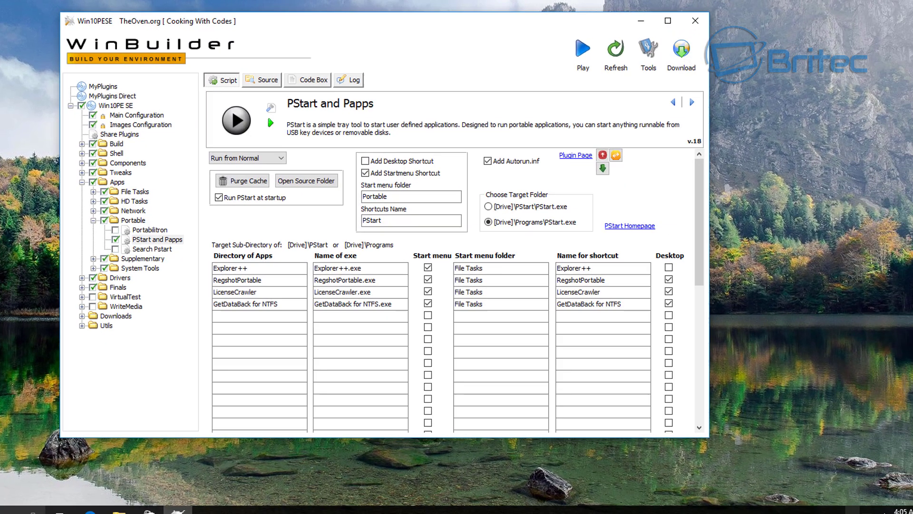
pyautogui.click(828, 501)
pyautogui.rightClick(816, 478)
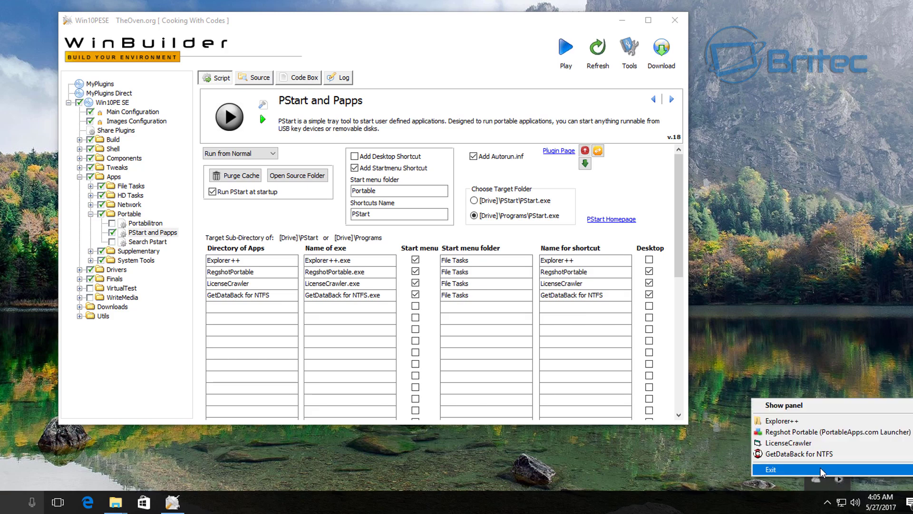
pyautogui.click(821, 470)
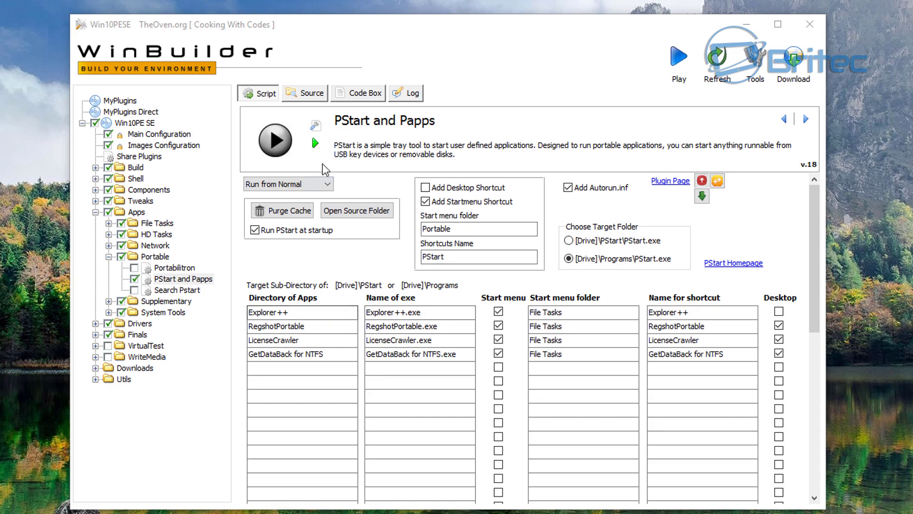
# - Build the Win10PE SE project through to its ISO, moving the mkisofs window aside, and close WinBuilder when the build ends
pyautogui.click(679, 57)
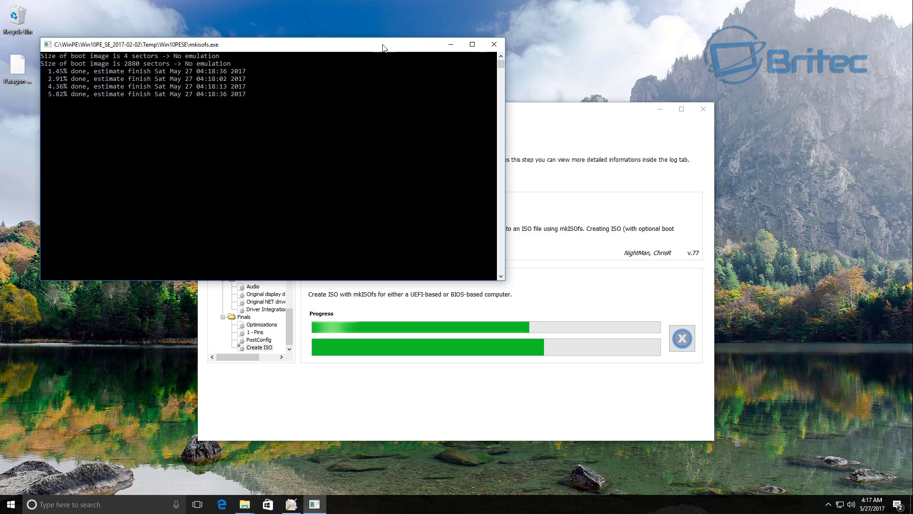
pyautogui.moveTo(384, 48); pyautogui.dragTo(573, 131)
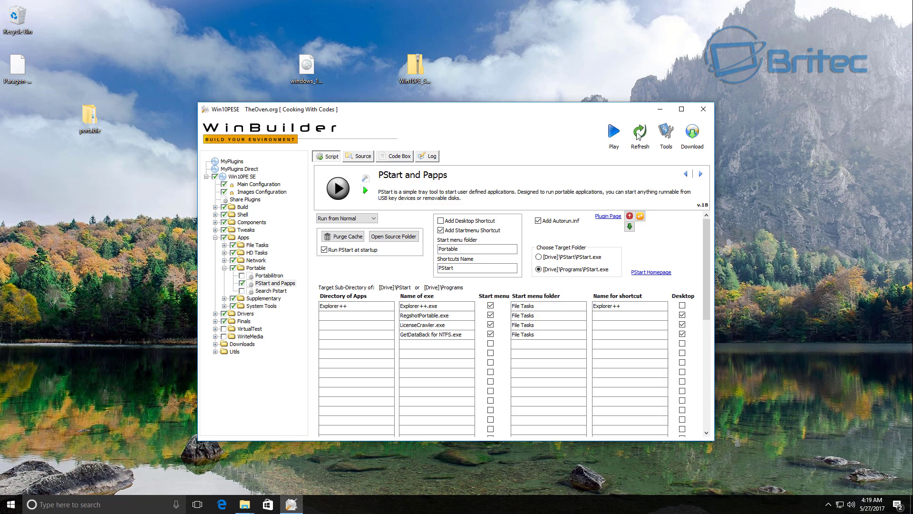
pyautogui.click(704, 109)
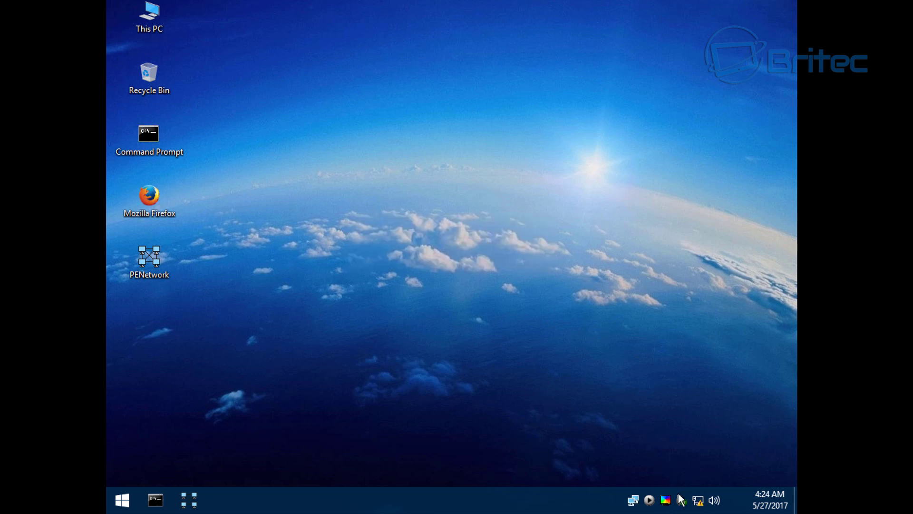
# - In the booted PE, launch LicenseCrawler from PStart in English, accept its license agreement, save its settings and close it
pyautogui.rightClick(650, 500)
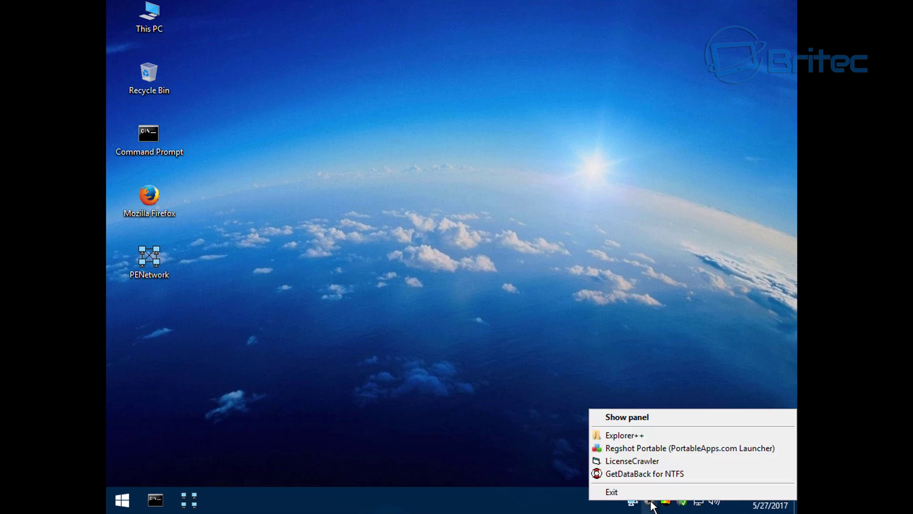
pyautogui.click(641, 459)
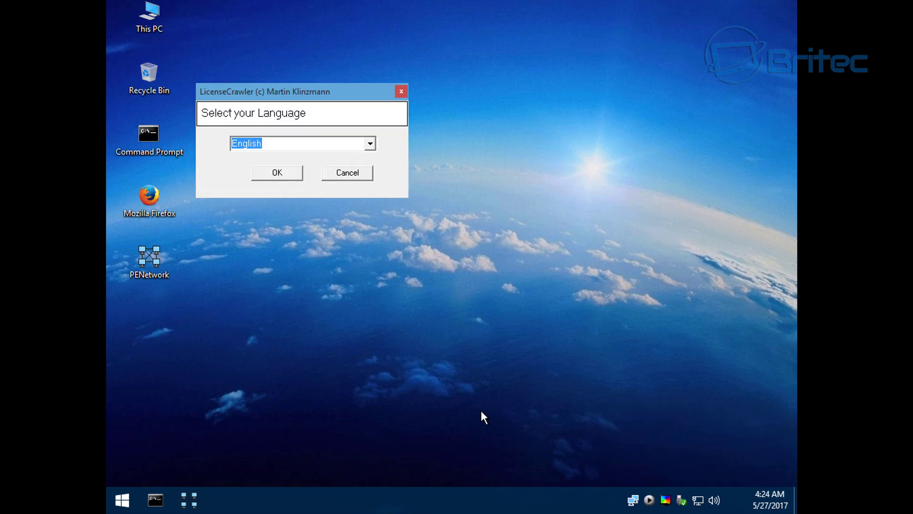
pyautogui.click(276, 174)
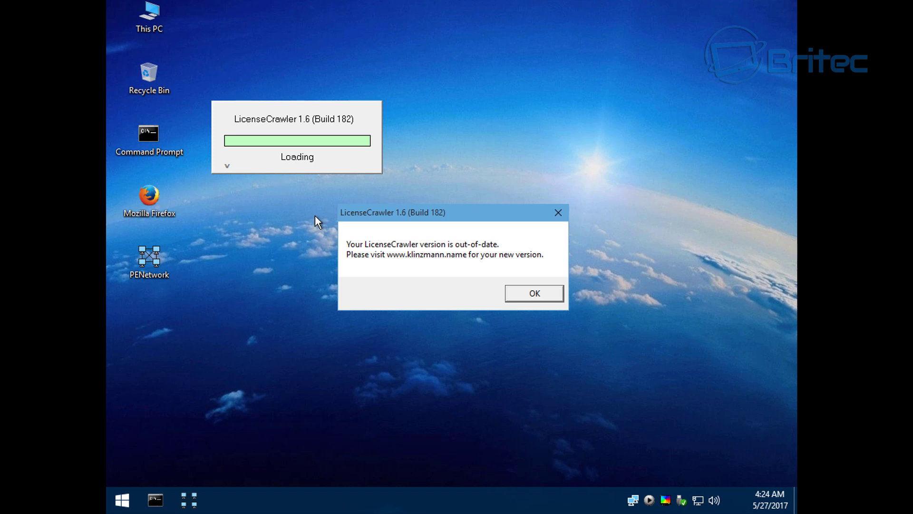
pyautogui.click(538, 293)
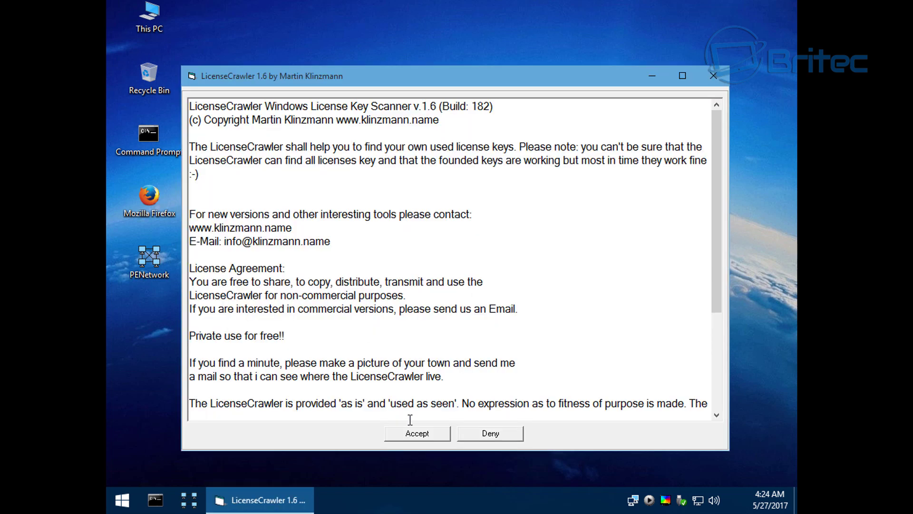
pyautogui.click(413, 433)
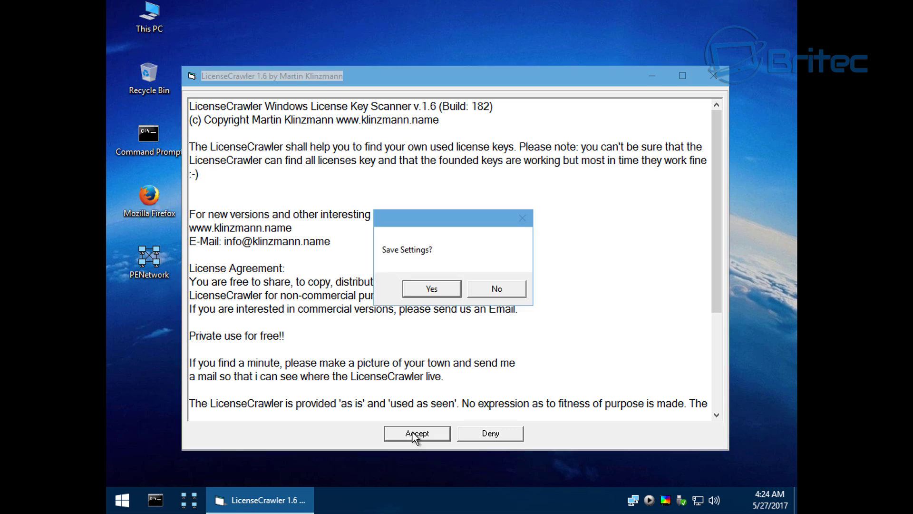
pyautogui.click(428, 290)
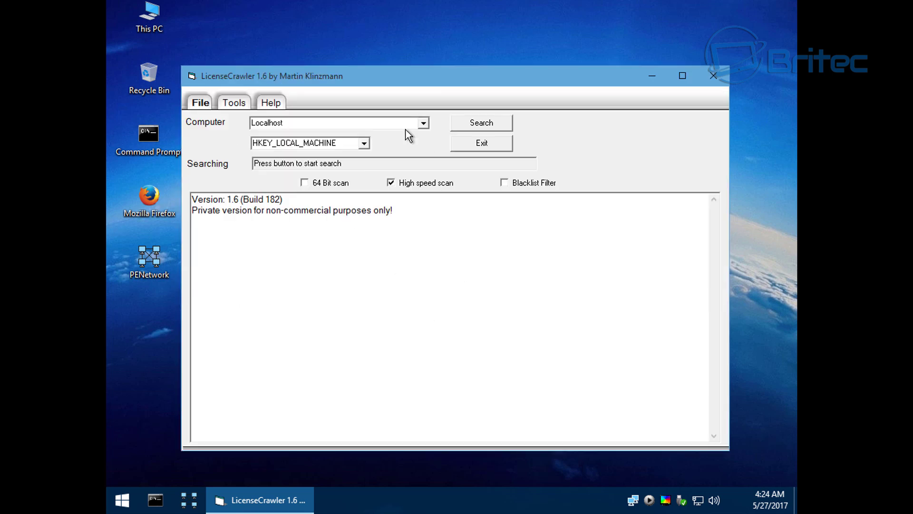
pyautogui.click(713, 77)
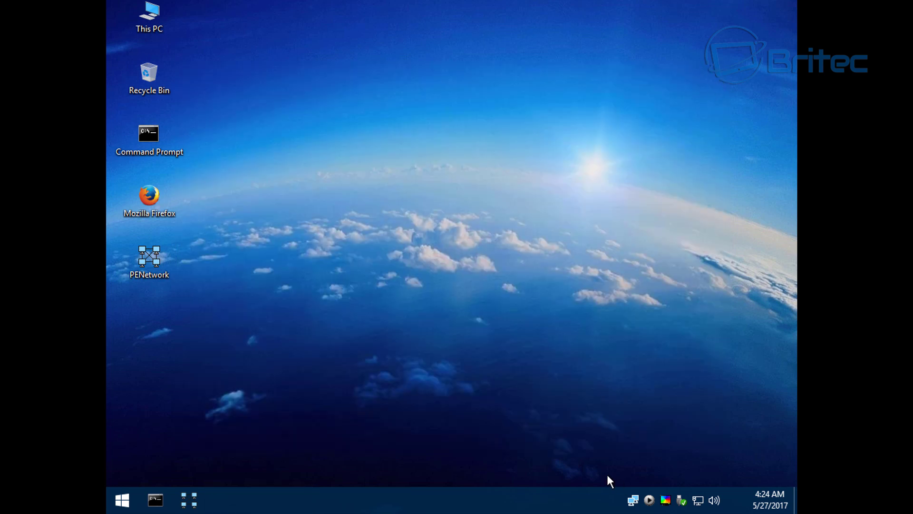
# - Launch Regshot Portable from PStart to check that it runs, and close it
pyautogui.rightClick(650, 500)
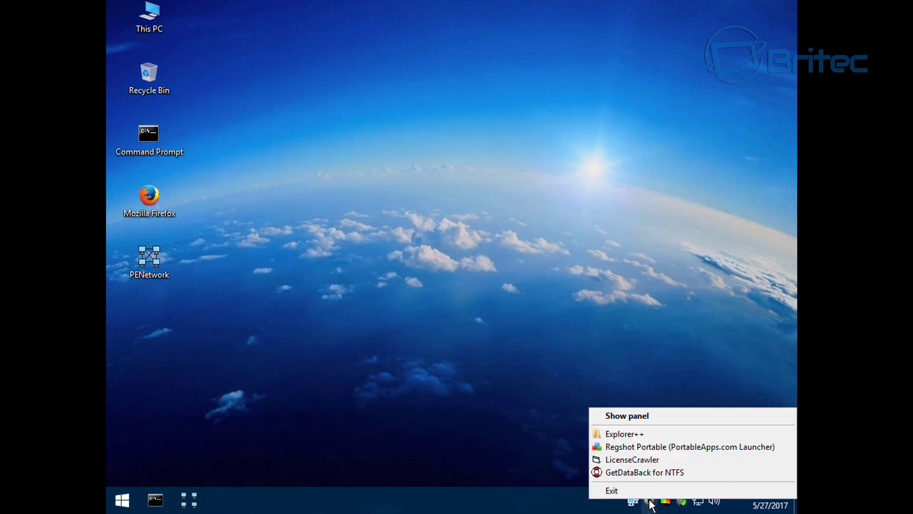
pyautogui.click(642, 448)
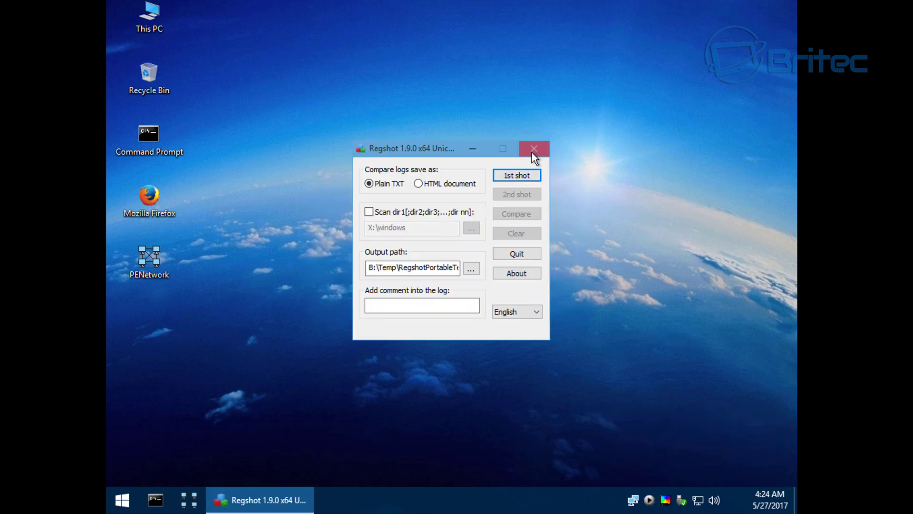
pyautogui.click(534, 149)
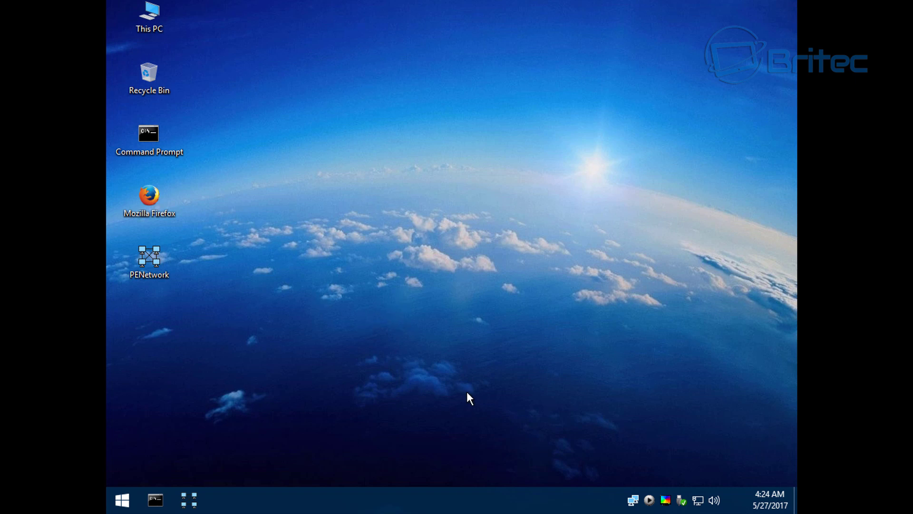
# - Launch GetDataBack for NTFS from PStart to check that it opens, and close it
pyautogui.rightClick(649, 499)
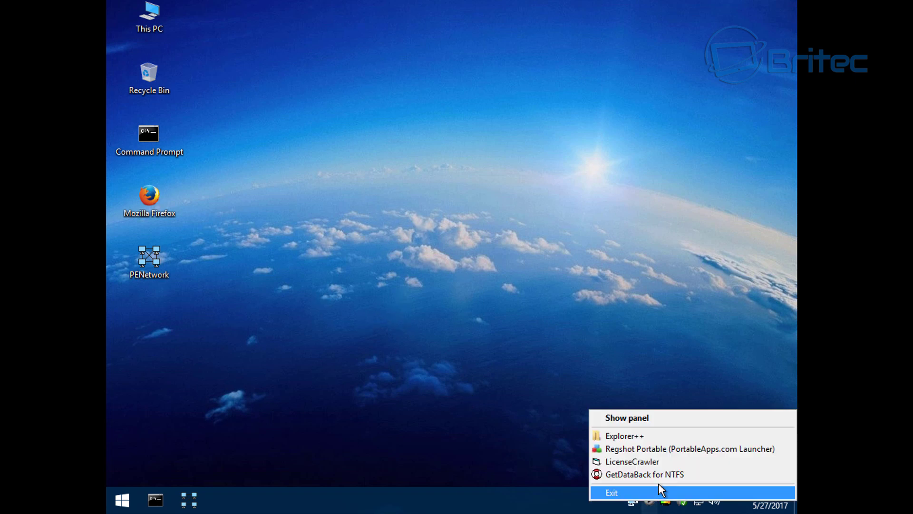
pyautogui.click(632, 474)
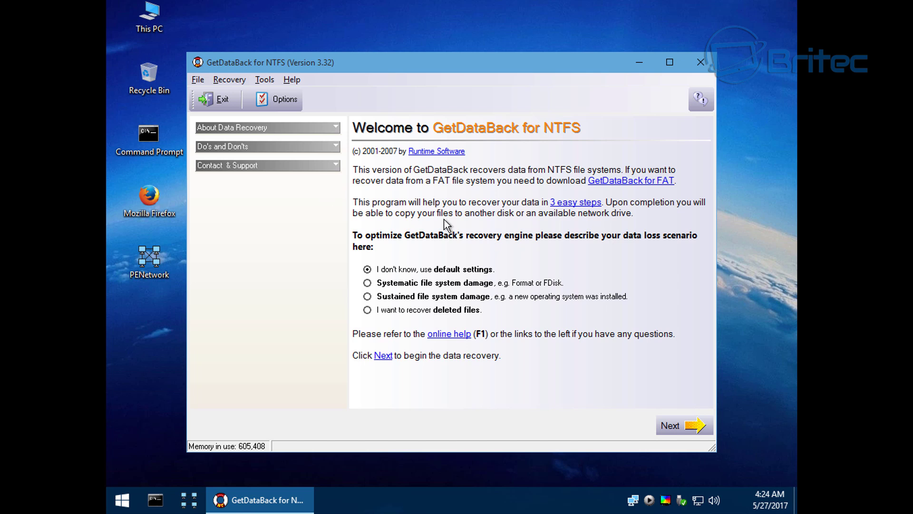
pyautogui.click(701, 63)
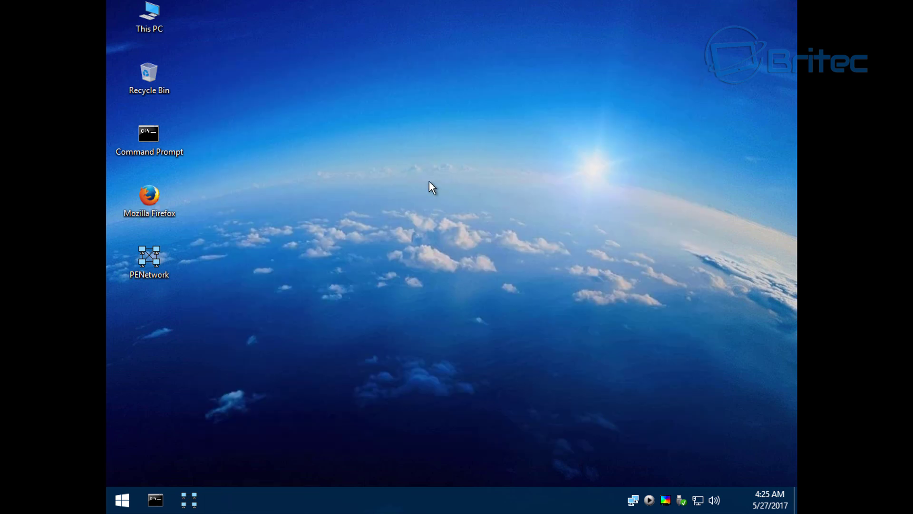